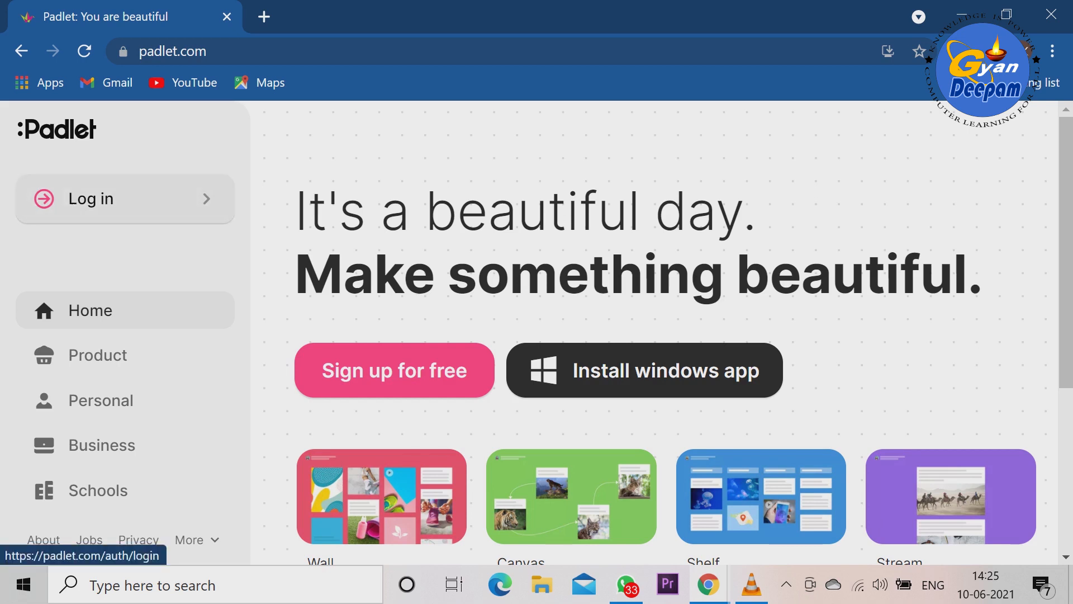
Log in to Padlet with the first listed Google account
{"action": "left_click", "coordinate": [124, 198]}
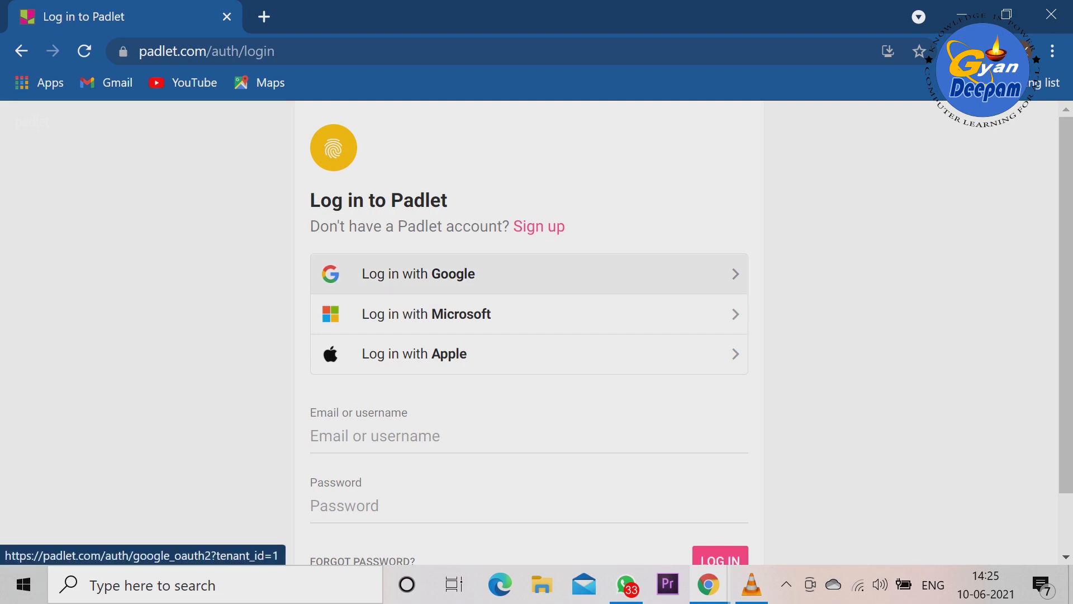
{"action": "left_click", "coordinate": [419, 273]}
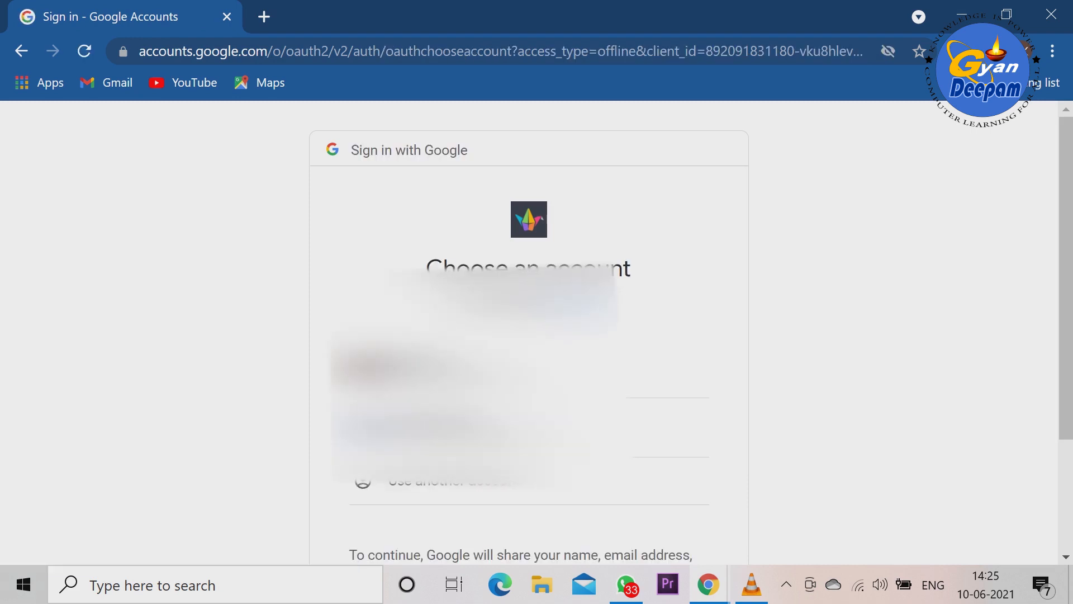
{"action": "left_click", "coordinate": [425, 367]}
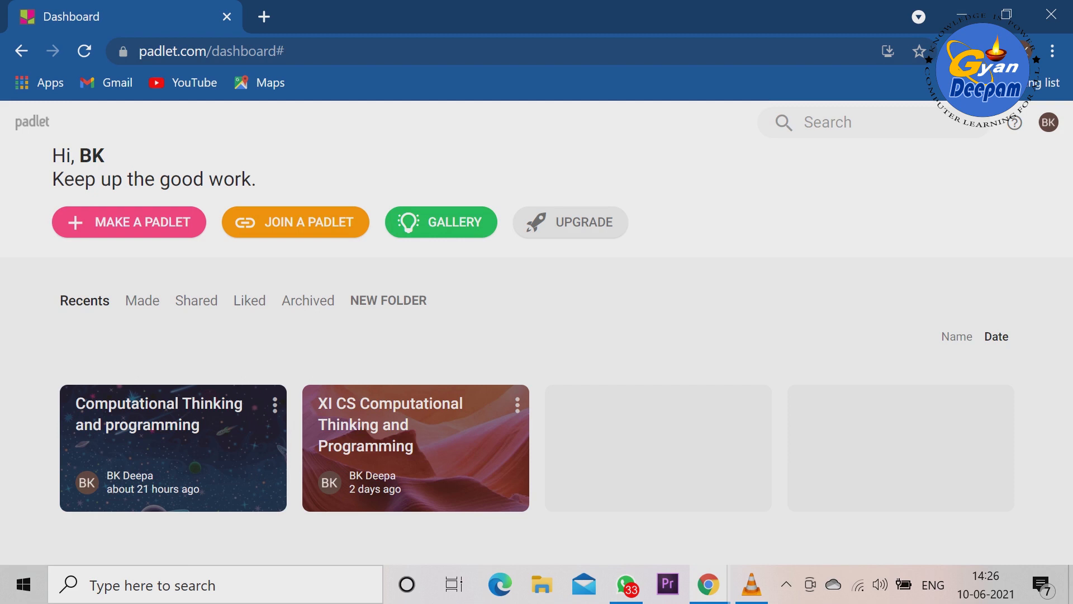
Make a new padlet using the blank Wall layout
{"action": "left_click", "coordinate": [129, 222]}
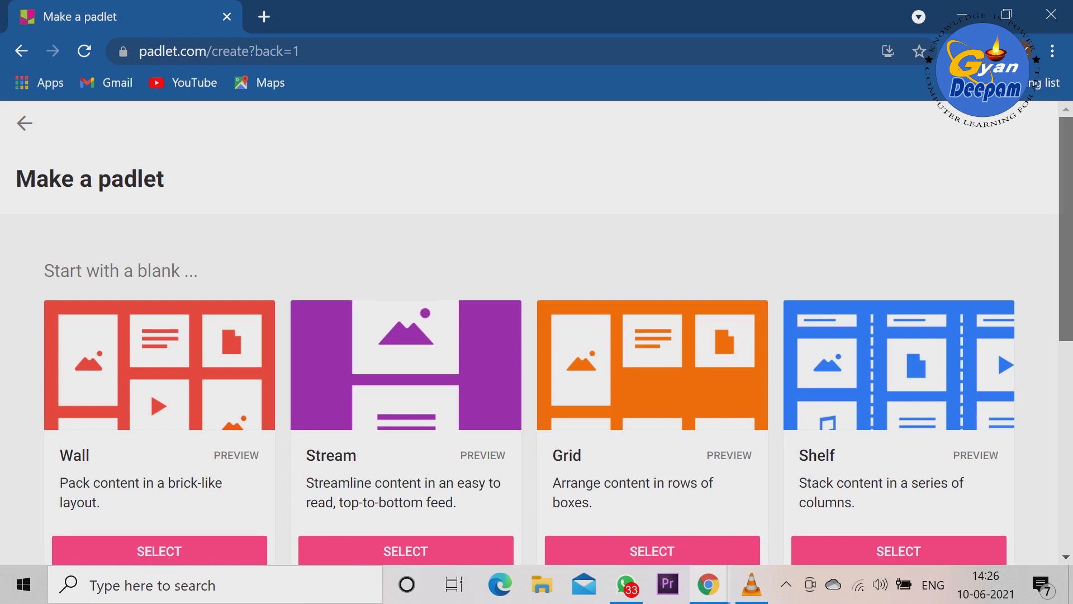
{"action": "scroll", "coordinate": [537, 336], "scroll_direction": "down", "scroll_amount": 2}
{"action": "scroll", "coordinate": [536, 335], "scroll_direction": "down", "scroll_amount": 4}
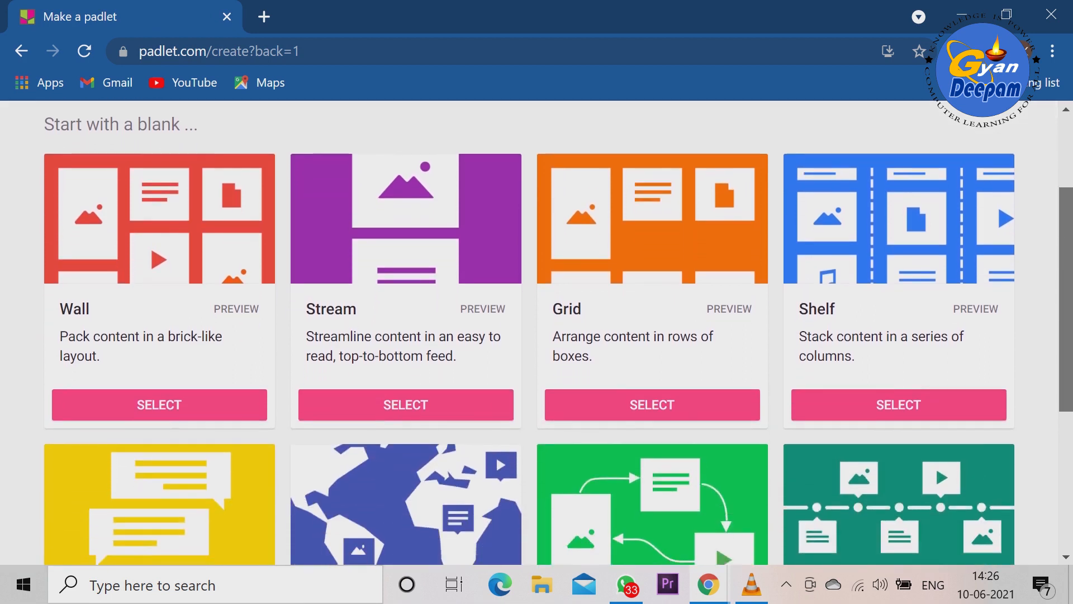
{"action": "scroll", "coordinate": [537, 335], "scroll_direction": "up", "scroll_amount": 1}
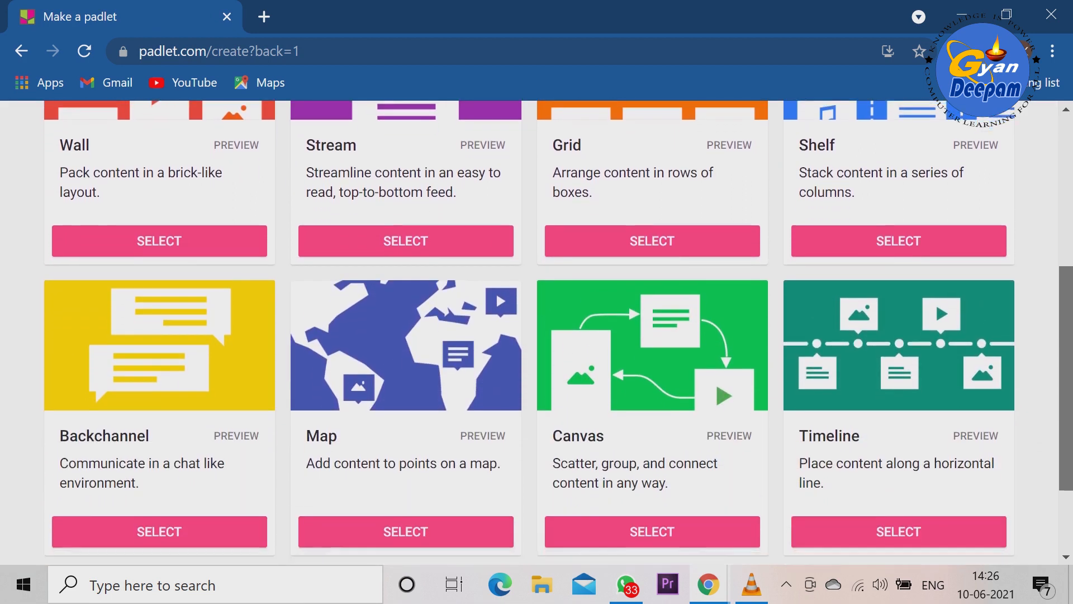
{"action": "scroll", "coordinate": [537, 335], "scroll_direction": "up", "scroll_amount": 2}
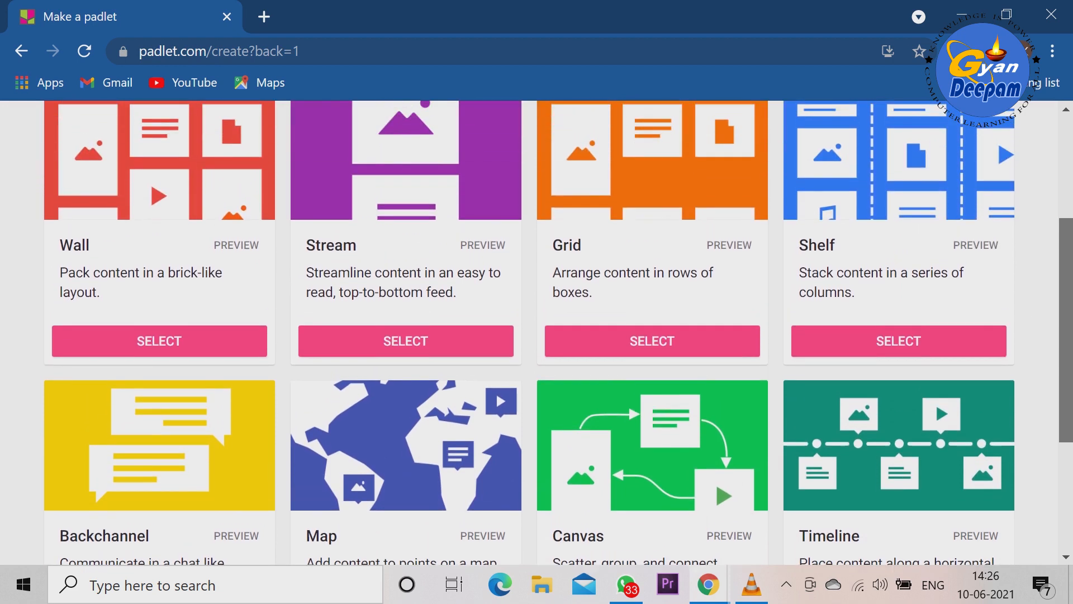
{"action": "scroll", "coordinate": [537, 335], "scroll_direction": "up", "scroll_amount": 1}
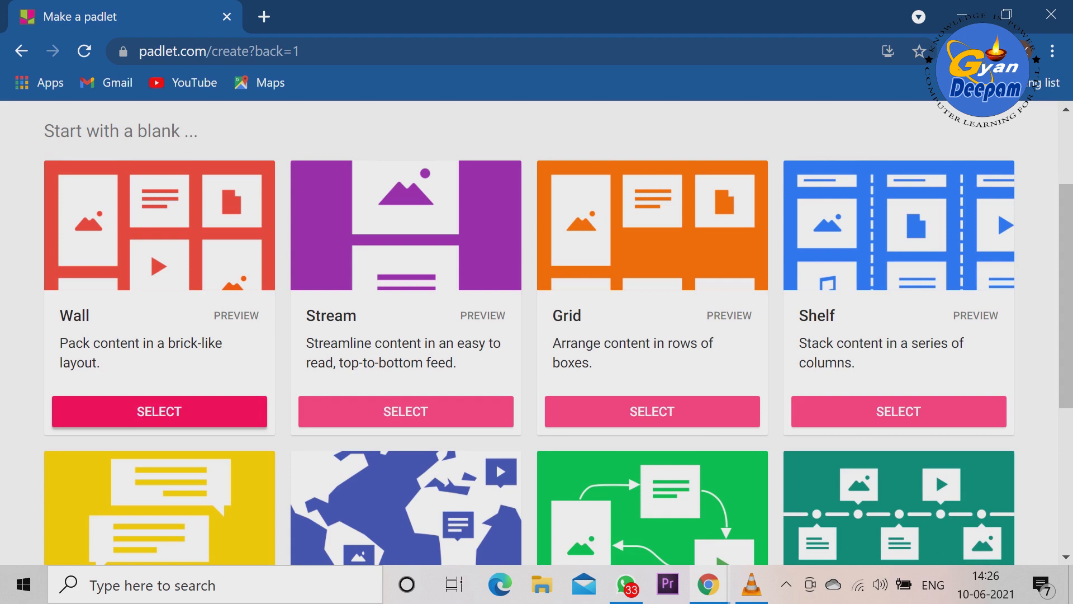
{"action": "left_click", "coordinate": [159, 411]}
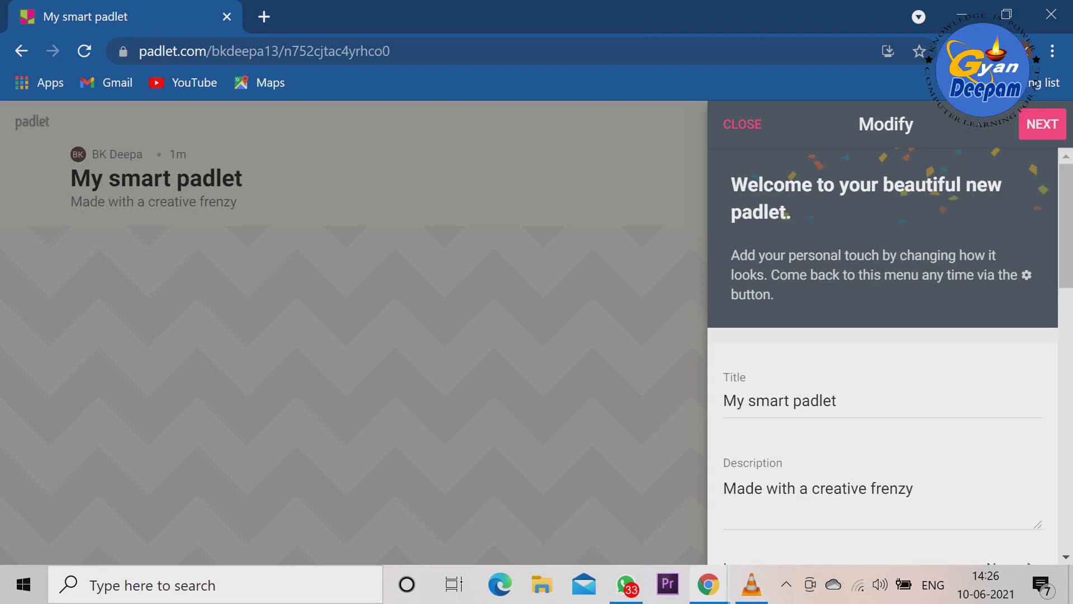
Replace the padlet's default title with "Python discussion board"
{"action": "left_click", "coordinate": [837, 401]}
{"action": "key", "text": "BackSpace"}
{"action": "key", "text": "BackSpace"}
{"action": "key", "text": "BackSpace"}
{"action": "key", "text": "BackSpace"}
{"action": "key", "text": "BackSpace"}
{"action": "key", "text": "BackSpace"}
{"action": "key", "text": "BackSpace"}
{"action": "key", "text": "BackSpace"}
{"action": "key", "text": "BackSpace"}
{"action": "key", "text": "BackSpace"}
{"action": "key", "text": "BackSpace"}
{"action": "key", "text": "BackSpace"}
{"action": "key", "text": "BackSpace"}
{"action": "key", "text": "BackSpace"}
{"action": "key", "text": "BackSpace"}
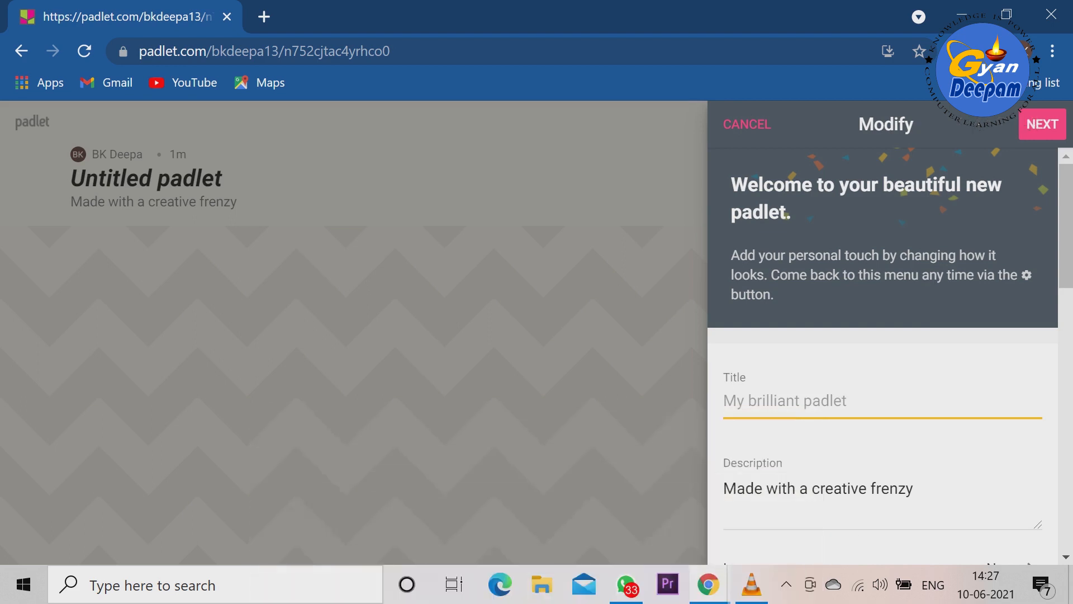
{"action": "type", "text": "pyth"}
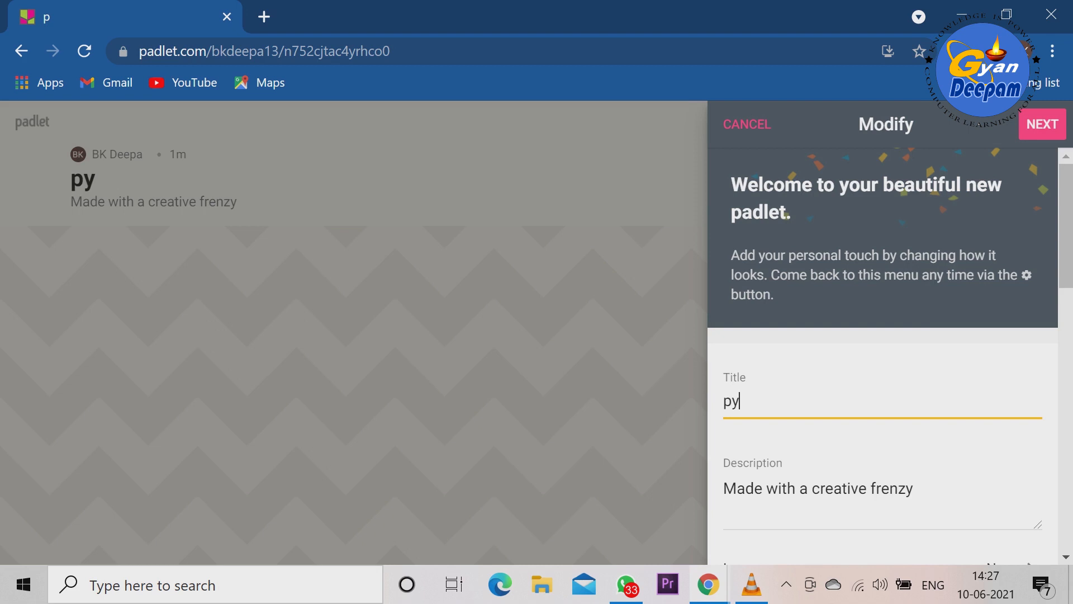
{"action": "key", "text": "BackSpace"}
{"action": "key", "text": "BackSpace"}
{"action": "key", "text": "BackSpace"}
{"action": "key", "text": "BackSpace"}
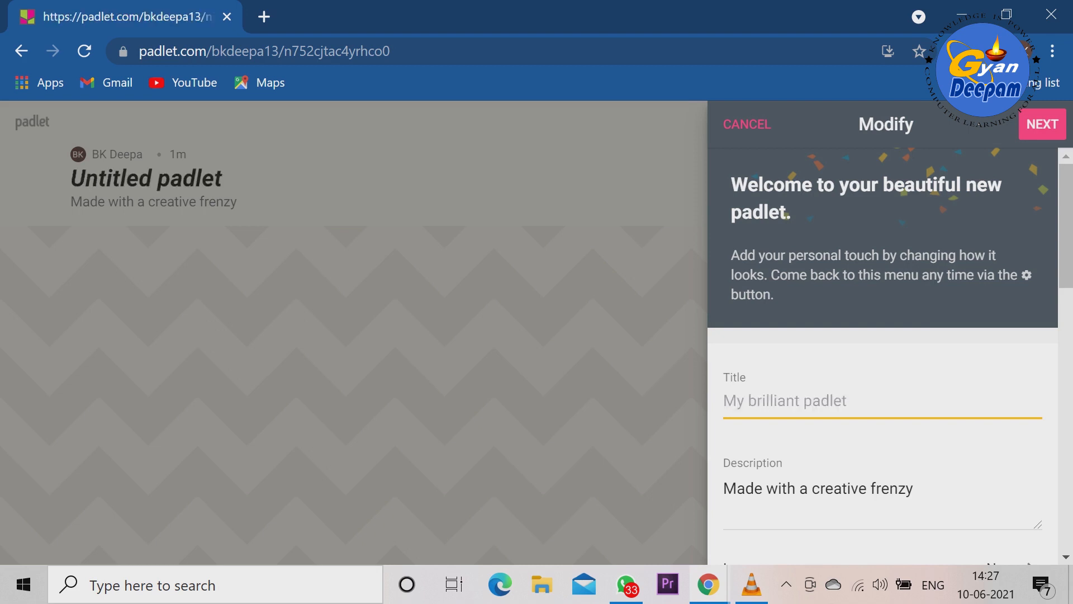
{"action": "type", "text": "Python"}
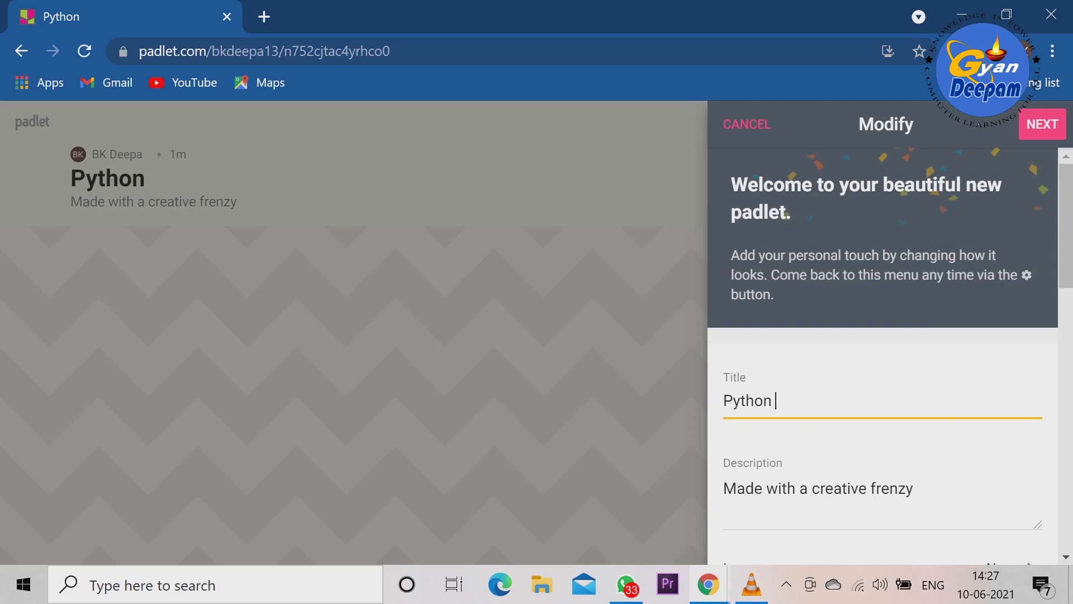
{"action": "type", "text": "interax"}
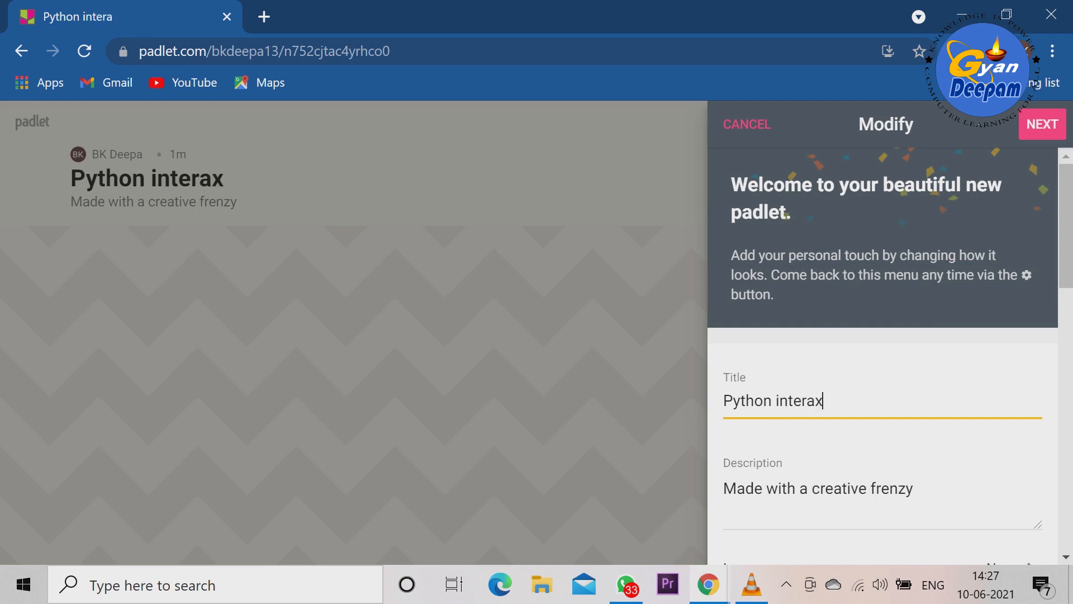
{"action": "key", "text": "BackSpace"}
{"action": "key", "text": "BackSpace"}
{"action": "key", "text": "BackSpace"}
{"action": "key", "text": "BackSpace"}
{"action": "key", "text": "BackSpace"}
{"action": "key", "text": "BackSpace"}
{"action": "key", "text": "BackSpace"}
{"action": "type", "text": "discu"}
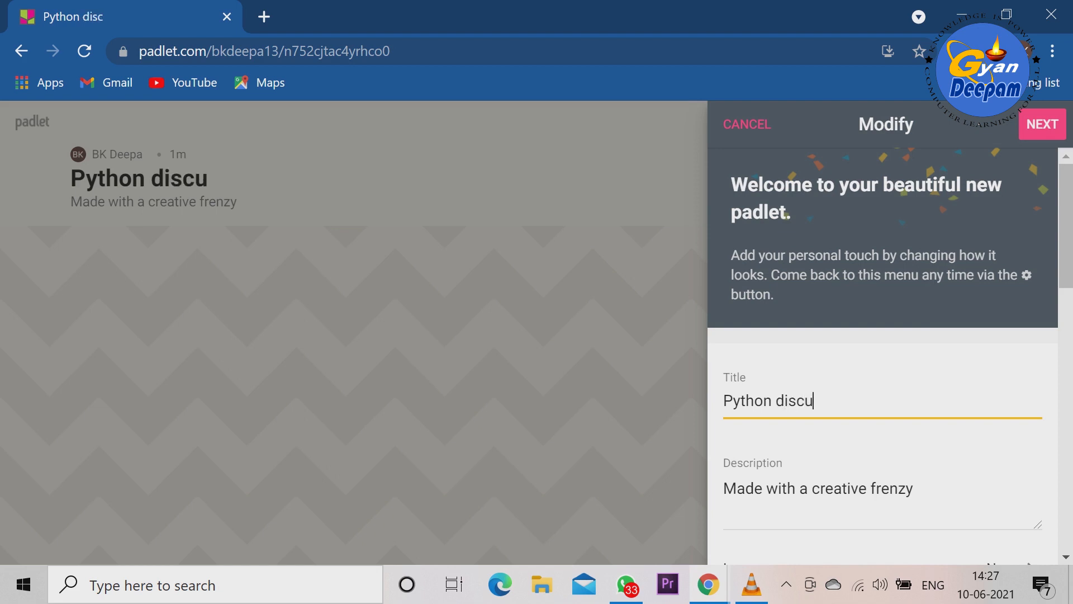
{"action": "type", "text": "ssio"}
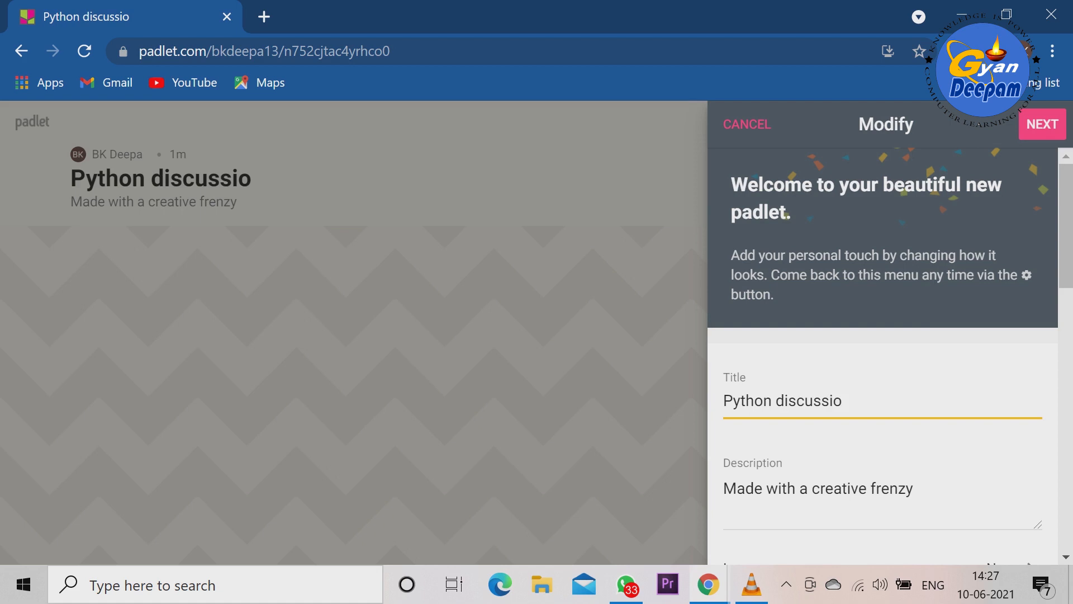
{"action": "type", "text": "n board"}
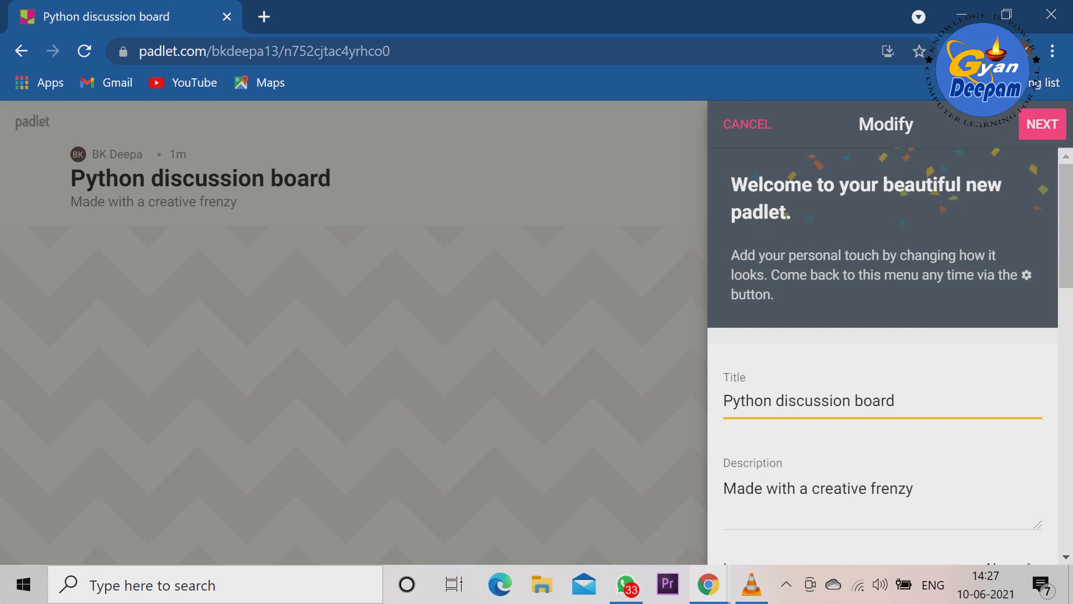
Replace the padlet's description with "Topic will be given here.Students can read it carefull and record your responses"
{"action": "left_click", "coordinate": [914, 489]}
{"action": "key", "text": "BackSpace"}
{"action": "key", "text": "BackSpace"}
{"action": "key", "text": "BackSpace"}
{"action": "key", "text": "BackSpace"}
{"action": "key", "text": "BackSpace"}
{"action": "key", "text": "BackSpace"}
{"action": "key", "text": "BackSpace"}
{"action": "key", "text": "BackSpace"}
{"action": "key", "text": "BackSpace"}
{"action": "key", "text": "BackSpace"}
{"action": "key", "text": "BackSpace"}
{"action": "key", "text": "BackSpace"}
{"action": "key", "text": "BackSpace"}
{"action": "key", "text": "BackSpace"}
{"action": "key", "text": "BackSpace"}
{"action": "key", "text": "BackSpace"}
{"action": "key", "text": "BackSpace"}
{"action": "key", "text": "BackSpace"}
{"action": "key", "text": "BackSpace"}
{"action": "key", "text": "BackSpace"}
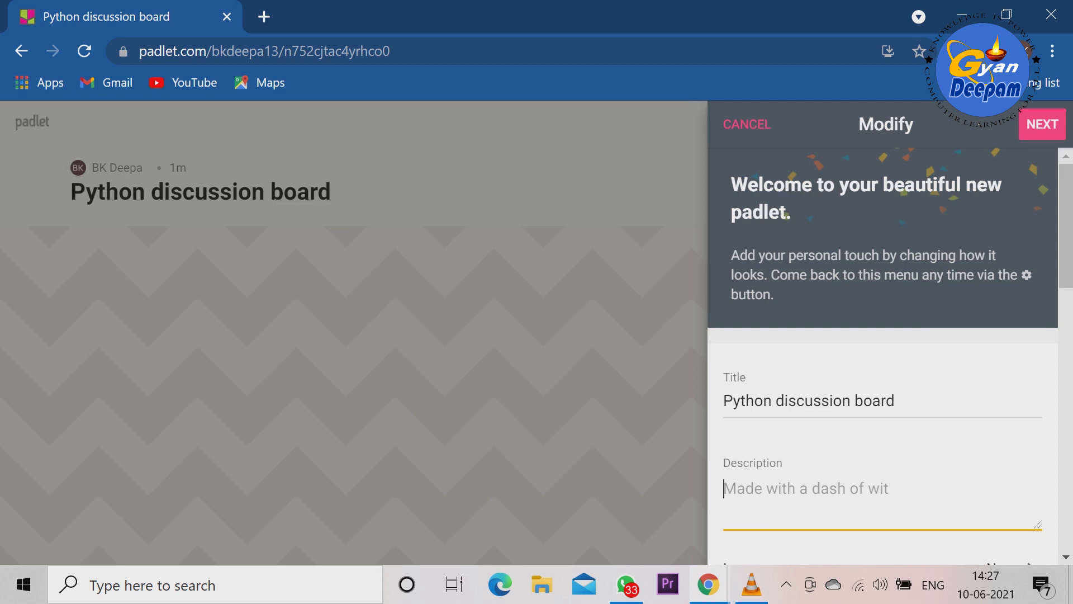
{"action": "type", "text": "top"}
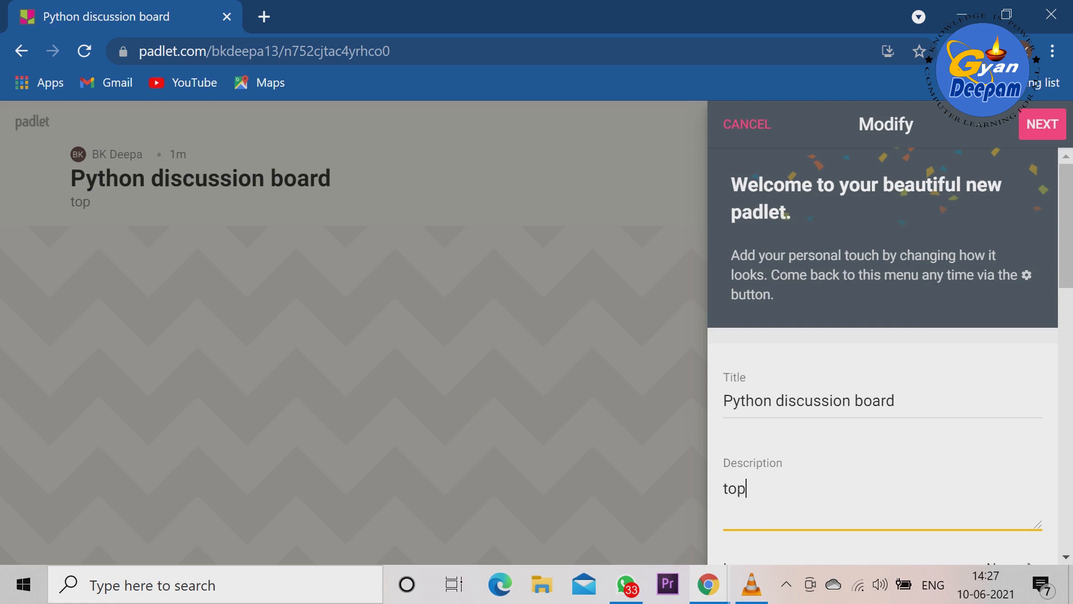
{"action": "key", "text": "BackSpace"}
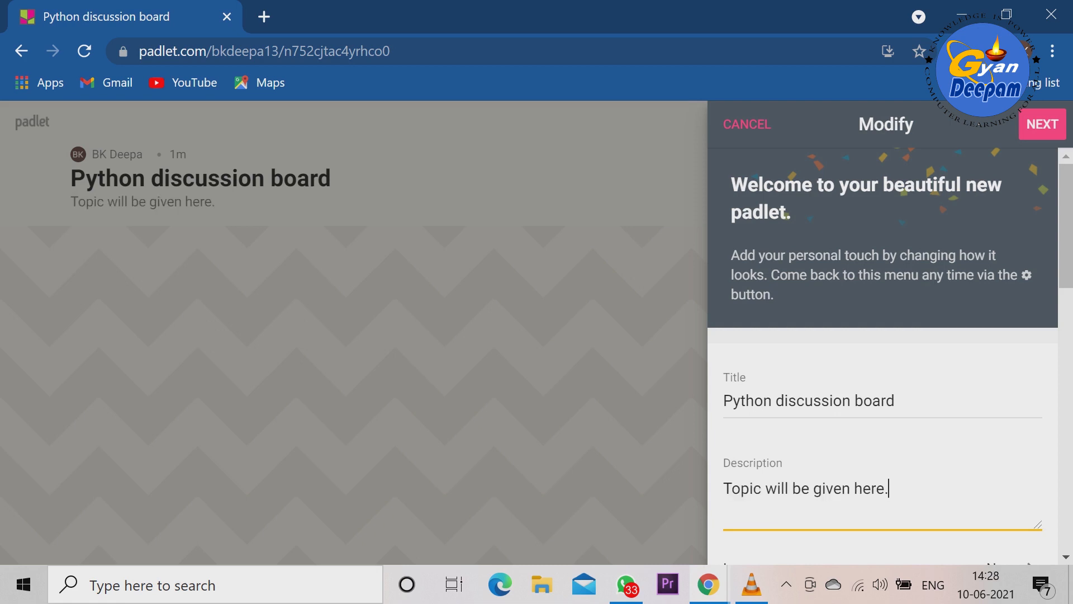
{"action": "type", "text": "Stde"}
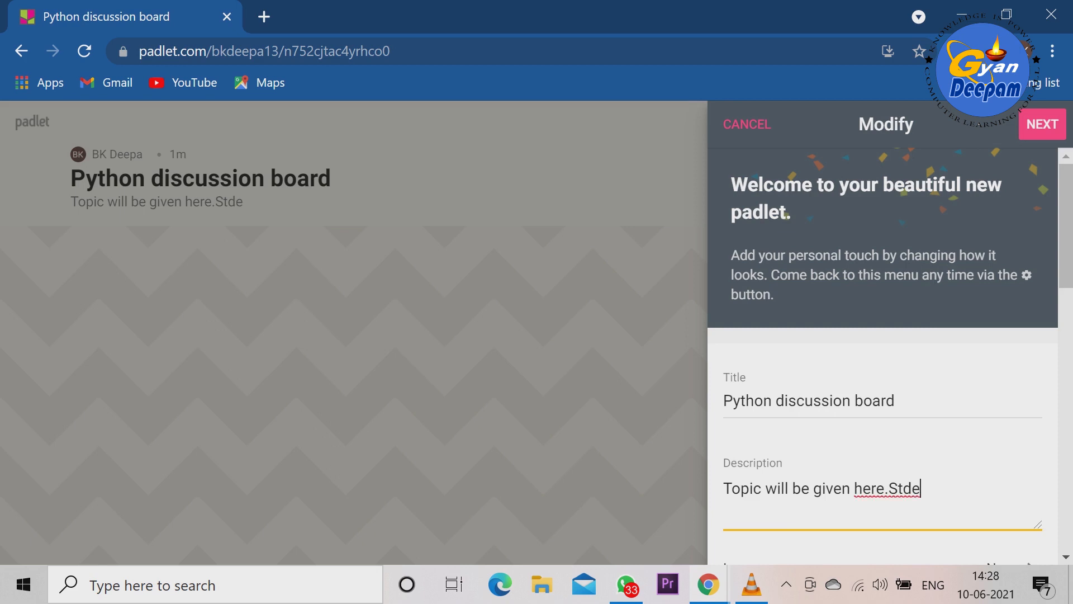
{"action": "key", "text": "BackSpace"}
{"action": "key", "text": "BackSpace"}
{"action": "type", "text": "udent s ca"}
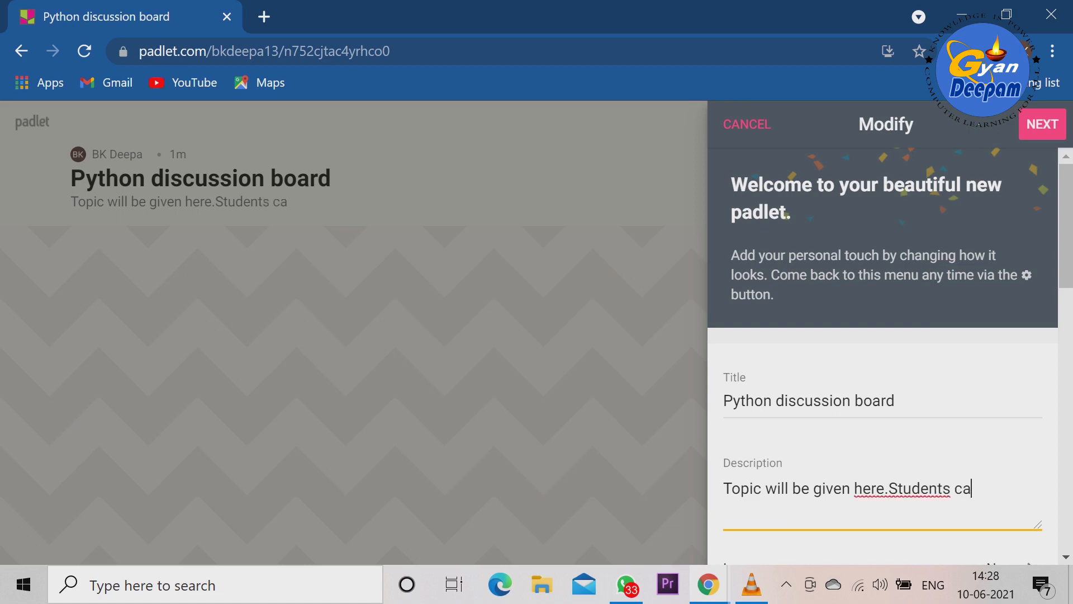
{"action": "type", "text": "n read it carefull and"}
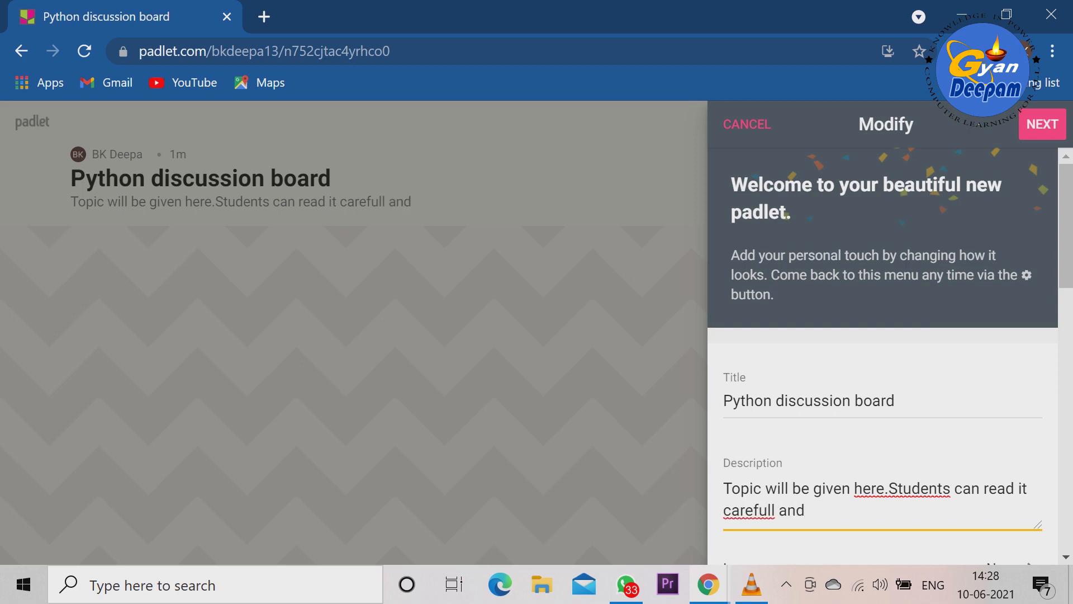
{"action": "type", "text": " record you"}
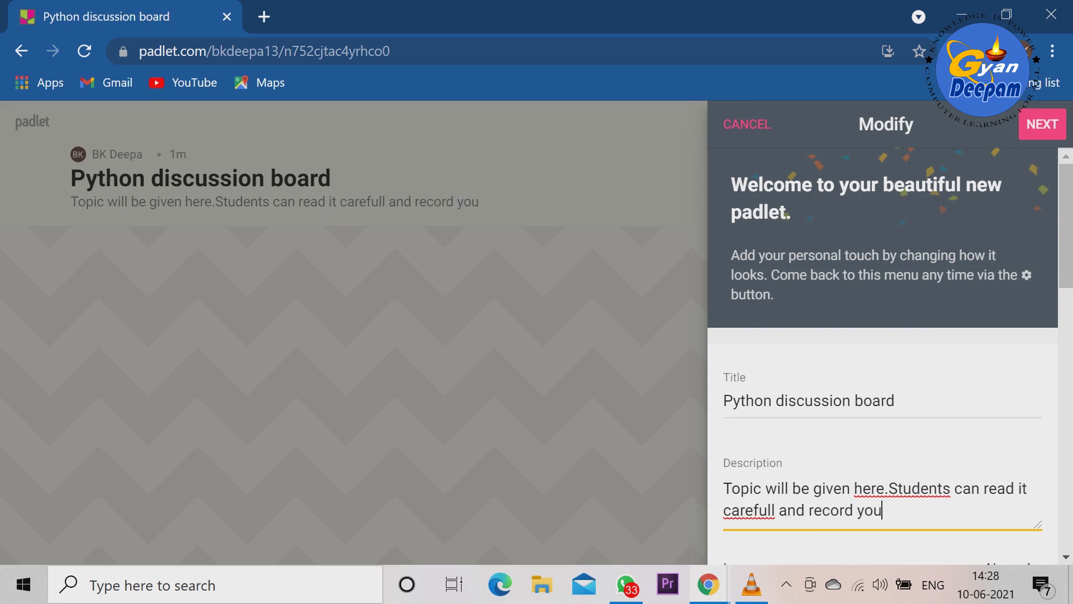
{"action": "type", "text": "r respon"}
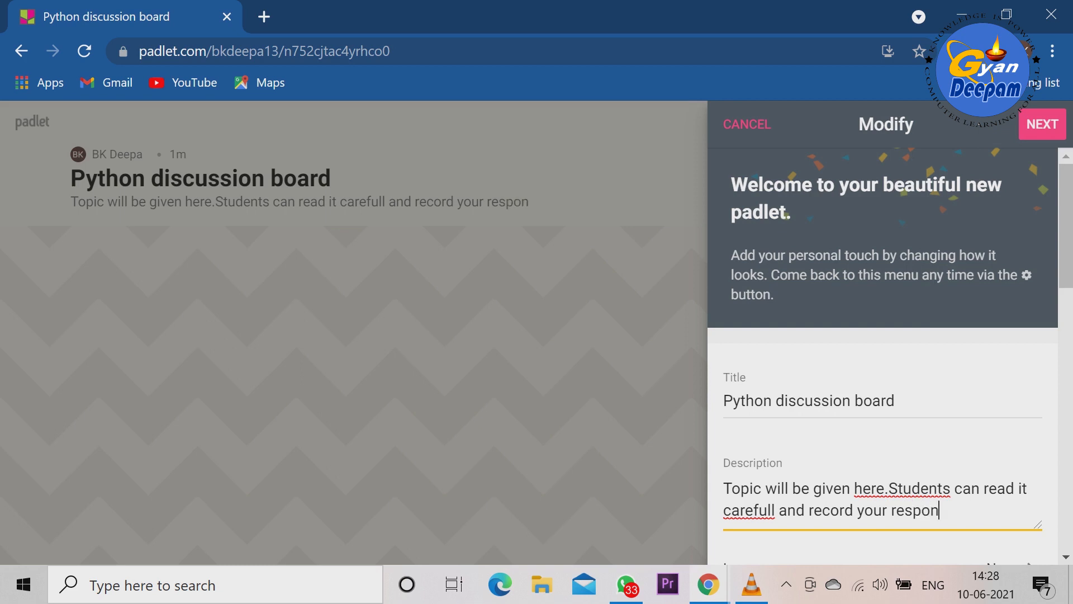
{"action": "type", "text": "ses"}
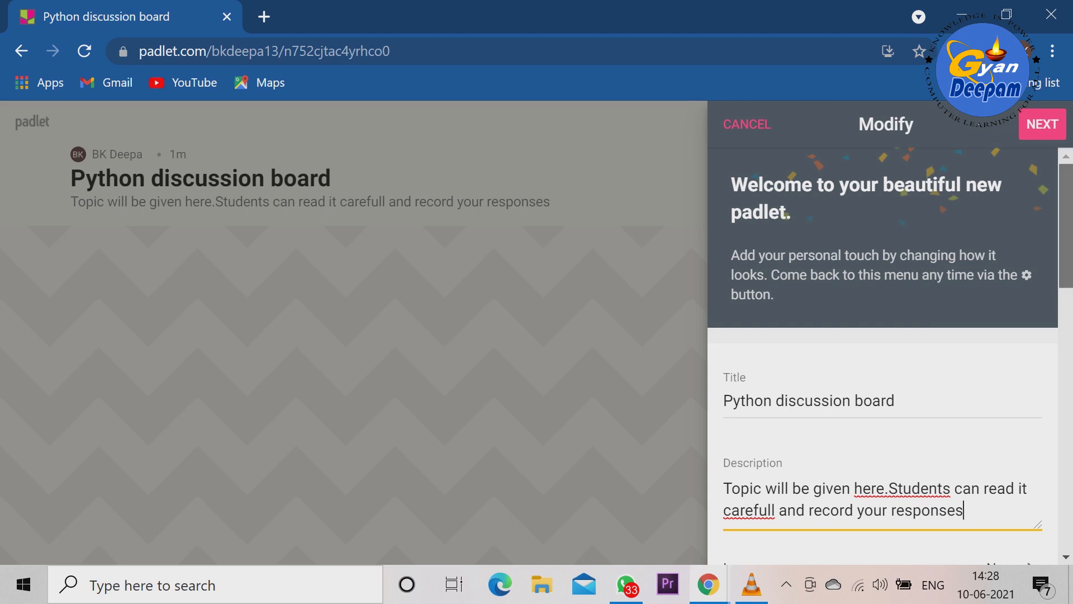
Set the padlet's icon to the paper-with-pencil emoji from the objects category and return to the Modify settings
{"action": "scroll", "coordinate": [884, 356], "scroll_direction": "down", "scroll_amount": 4}
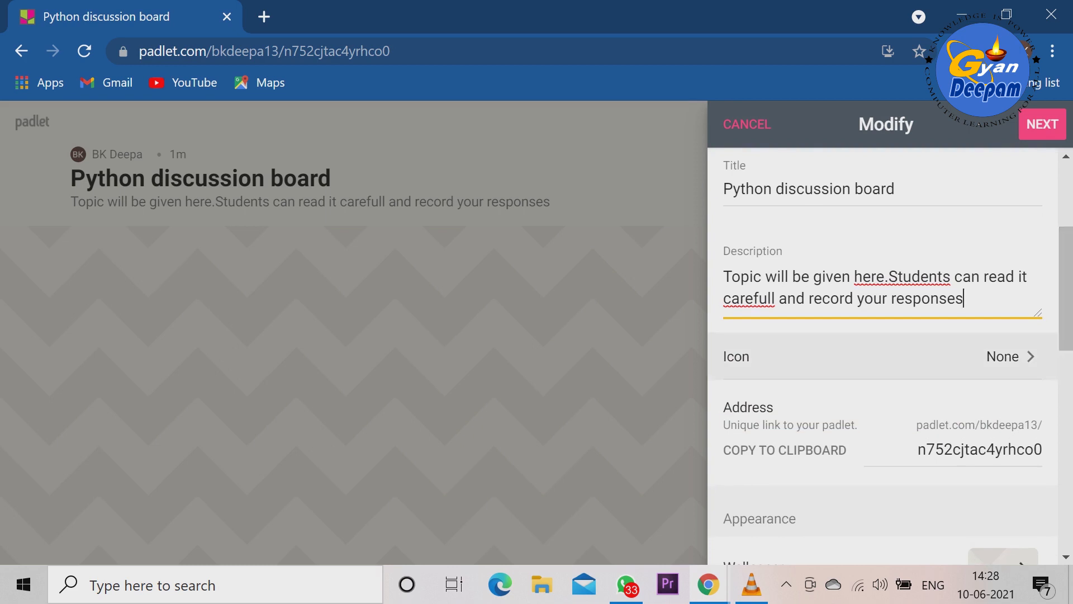
{"action": "left_click", "coordinate": [1022, 357]}
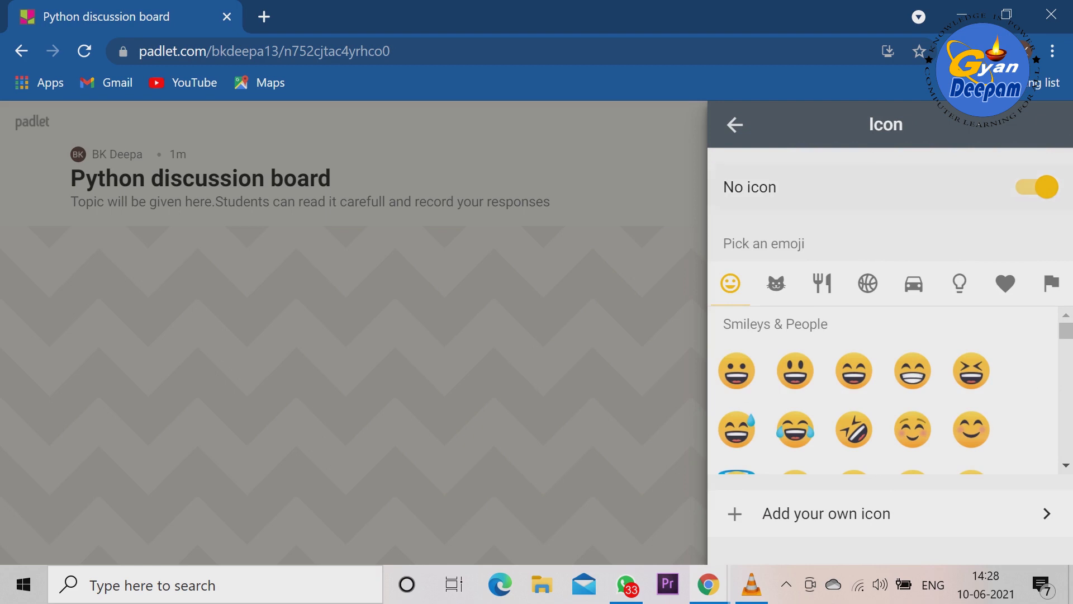
{"action": "scroll", "coordinate": [889, 391], "scroll_direction": "down", "scroll_amount": 10}
{"action": "scroll", "coordinate": [889, 392], "scroll_direction": "down", "scroll_amount": 15}
{"action": "scroll", "coordinate": [888, 391], "scroll_direction": "down", "scroll_amount": 15}
{"action": "scroll", "coordinate": [889, 391], "scroll_direction": "down", "scroll_amount": 10}
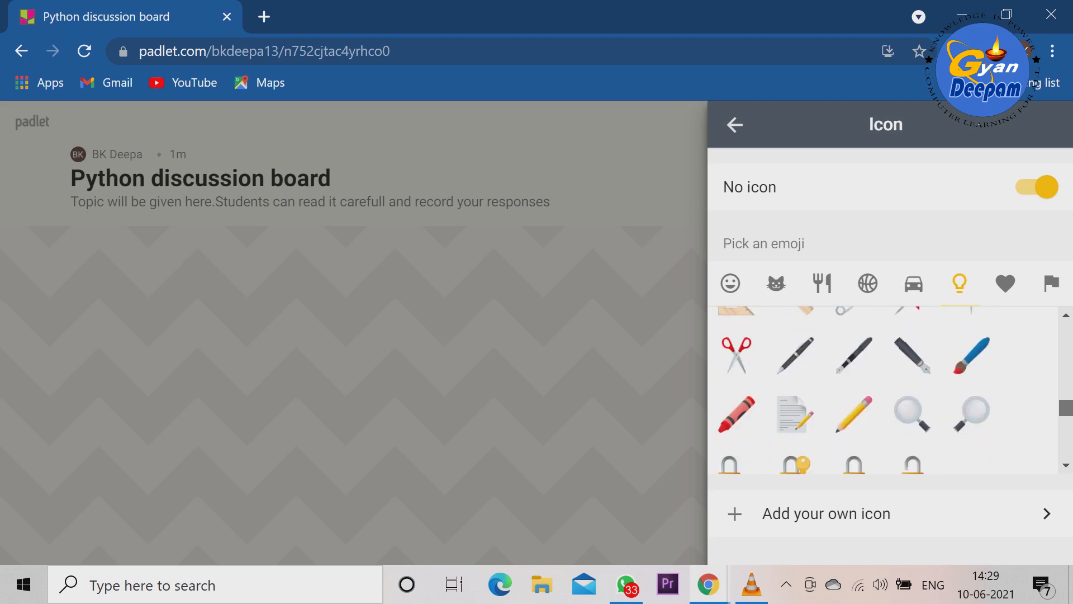
{"action": "left_click", "coordinate": [795, 415]}
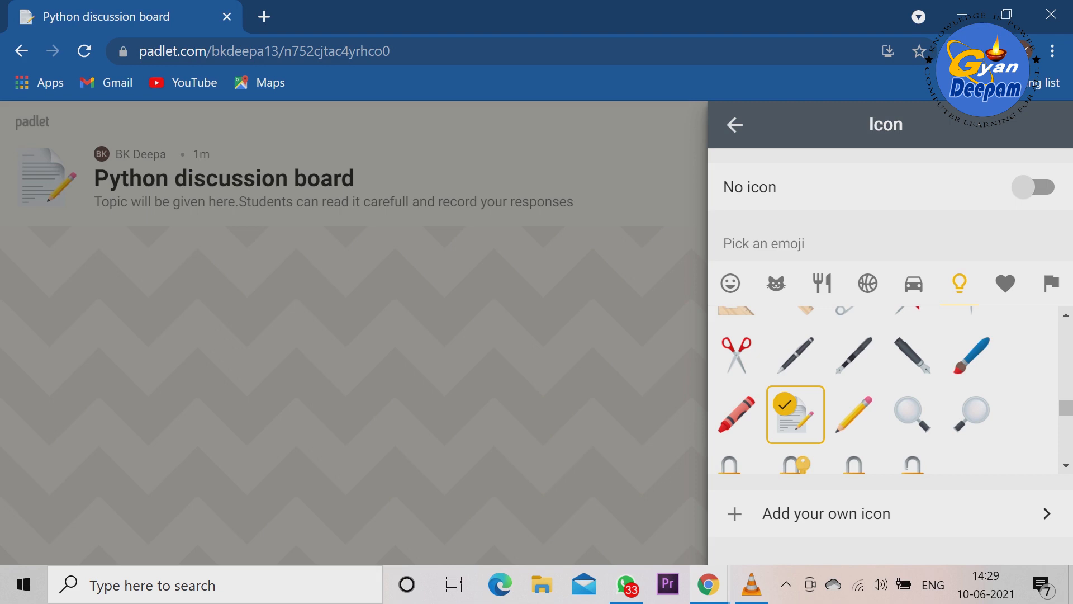
{"action": "left_click", "coordinate": [735, 125]}
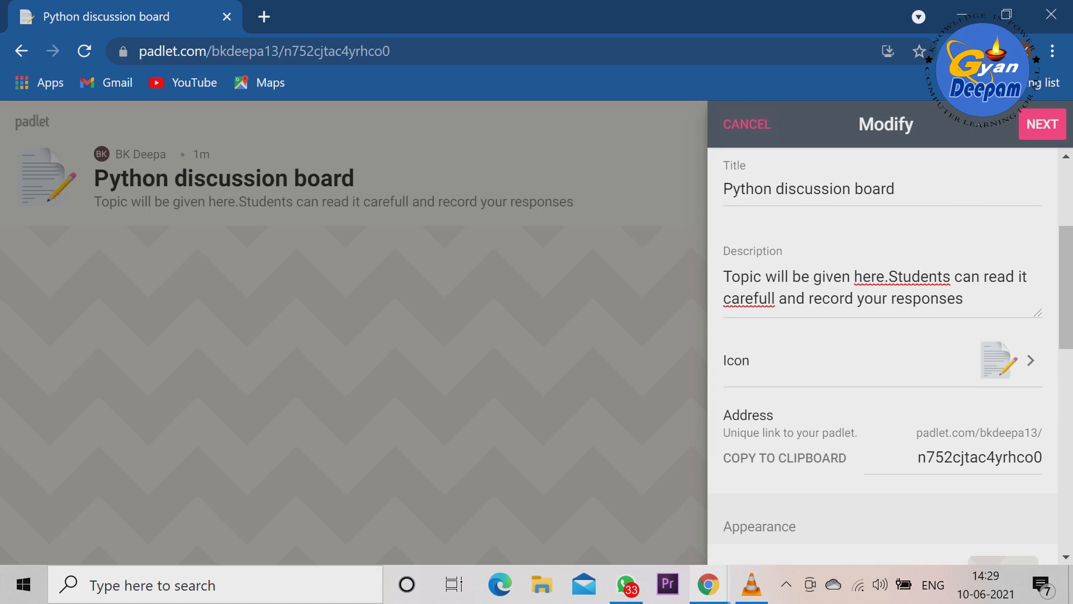
Replace the ending of the padlet's unique link address with "Gyandeepam"
{"action": "left_click", "coordinate": [864, 189]}
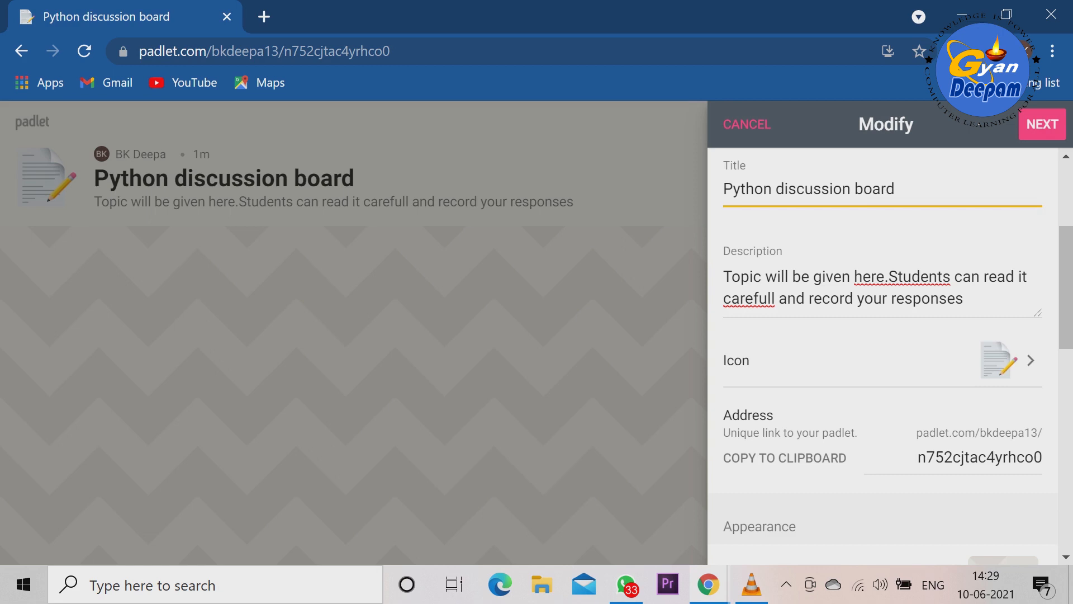
{"action": "left_click_drag", "start_coordinate": [917, 458], "coordinate": [1044, 457]}
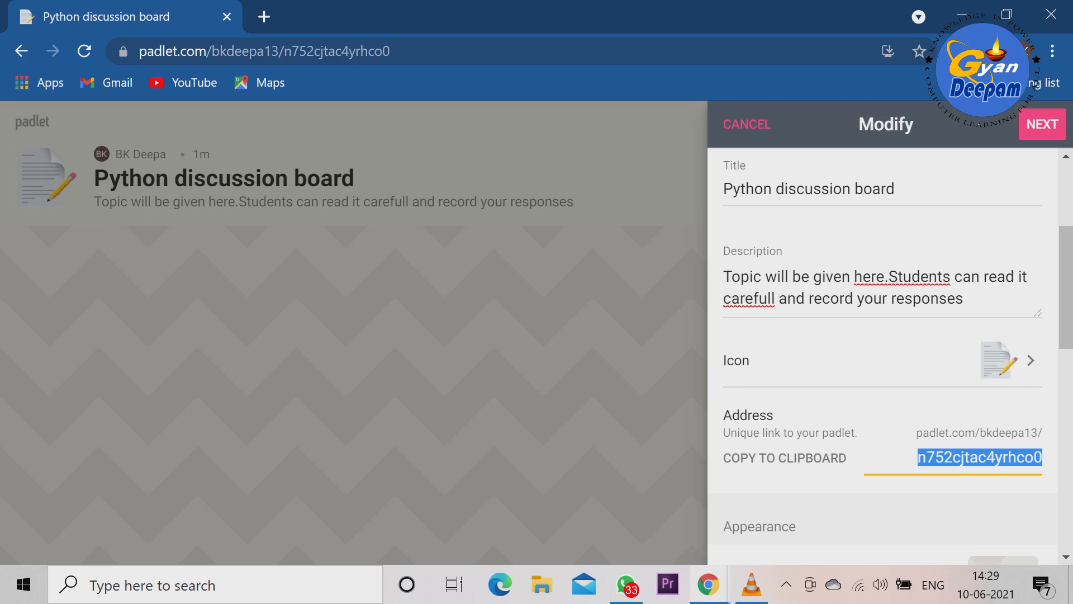
{"action": "type", "text": "gyan"}
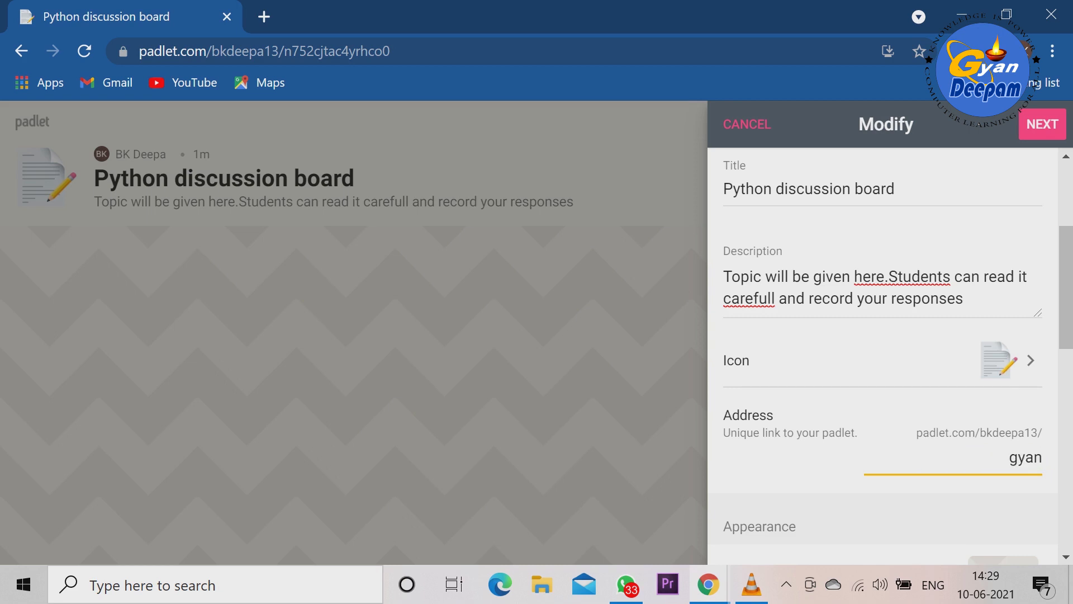
{"action": "key", "text": "BackSpace"}
{"action": "key", "text": "BackSpace"}
{"action": "key", "text": "BackSpace"}
{"action": "key", "text": "BackSpace"}
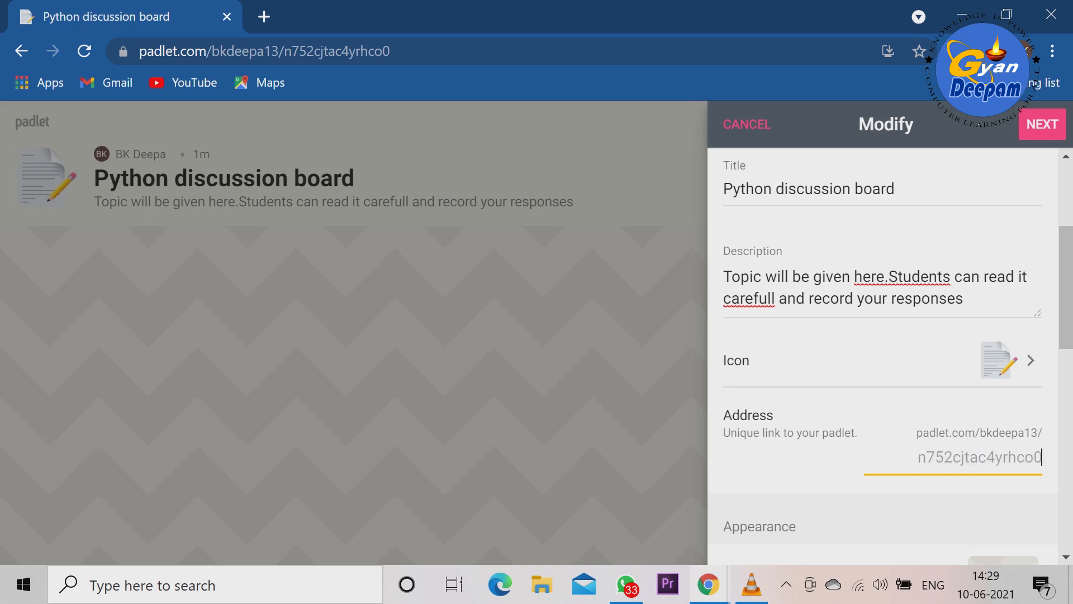
{"action": "type", "text": "Gya"}
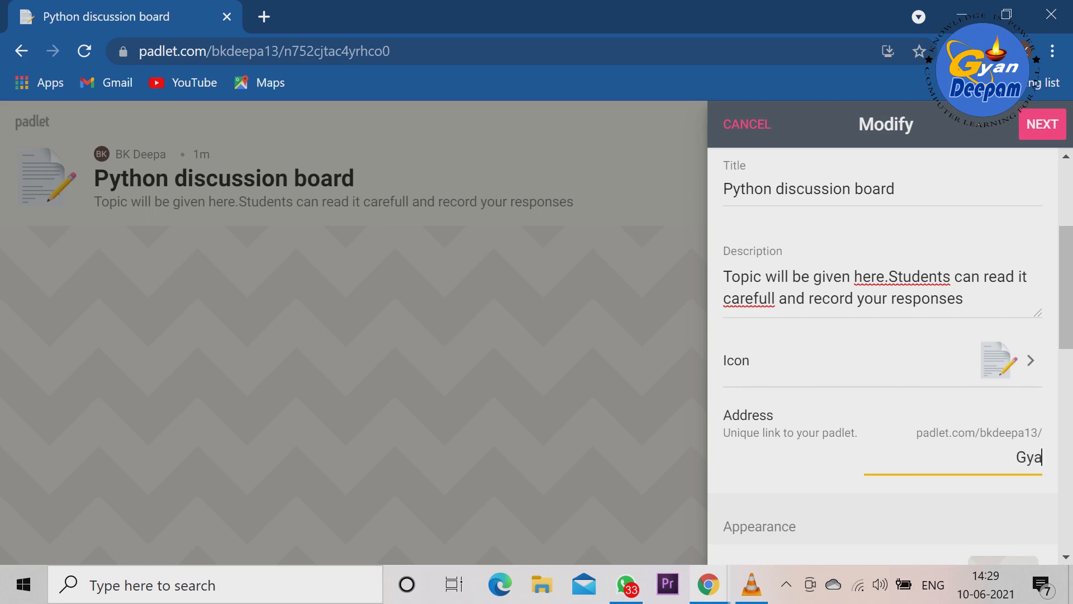
{"action": "type", "text": "ndeepam"}
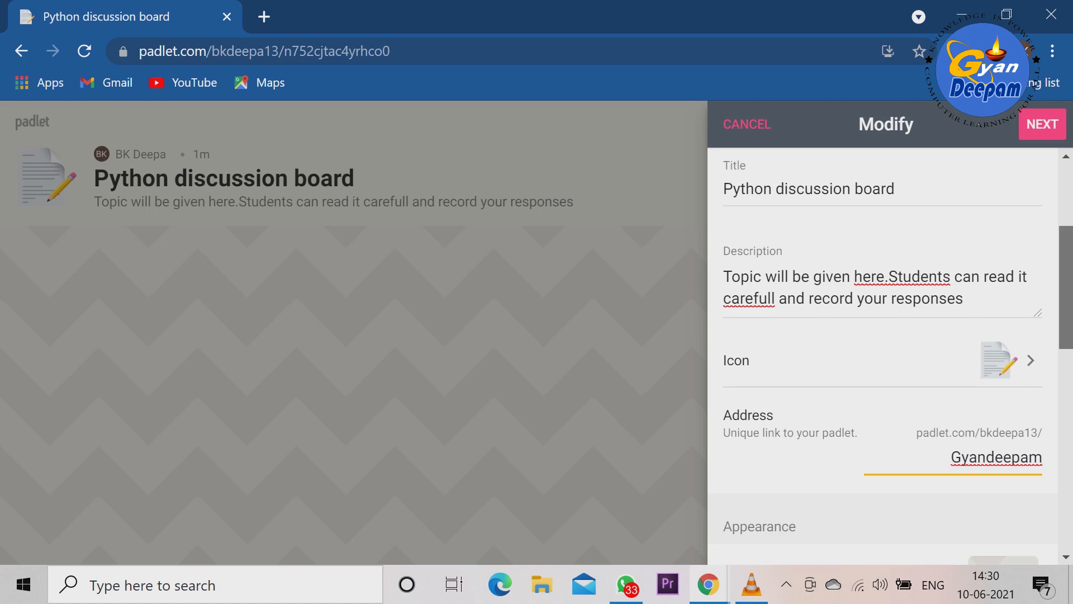
Open the Pictures collection in the padlet's wallpaper settings
{"action": "scroll", "coordinate": [891, 358], "scroll_direction": "down", "scroll_amount": 3}
{"action": "left_click_drag", "start_coordinate": [1066, 331], "coordinate": [1066, 337]}
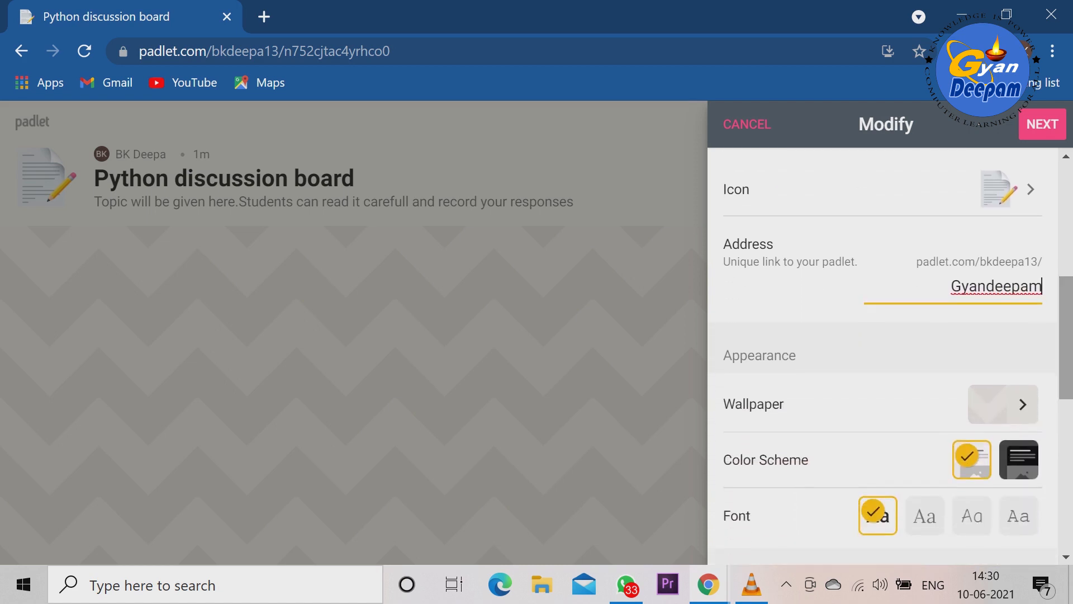
{"action": "left_click", "coordinate": [1023, 404]}
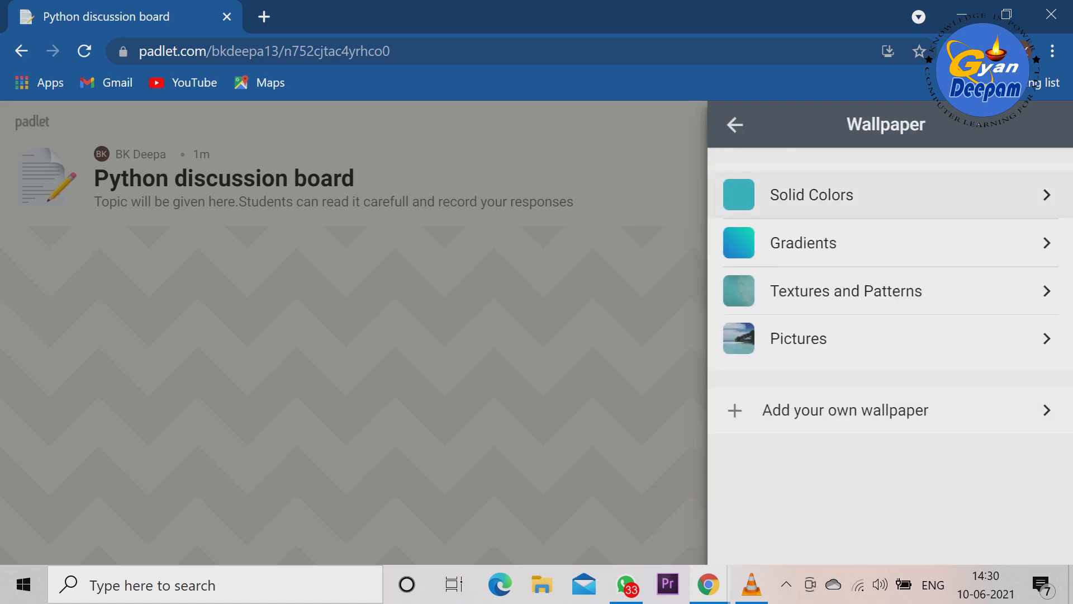
{"action": "left_click", "coordinate": [894, 194]}
{"action": "left_click_drag", "start_coordinate": [1066, 186], "coordinate": [1067, 257]}
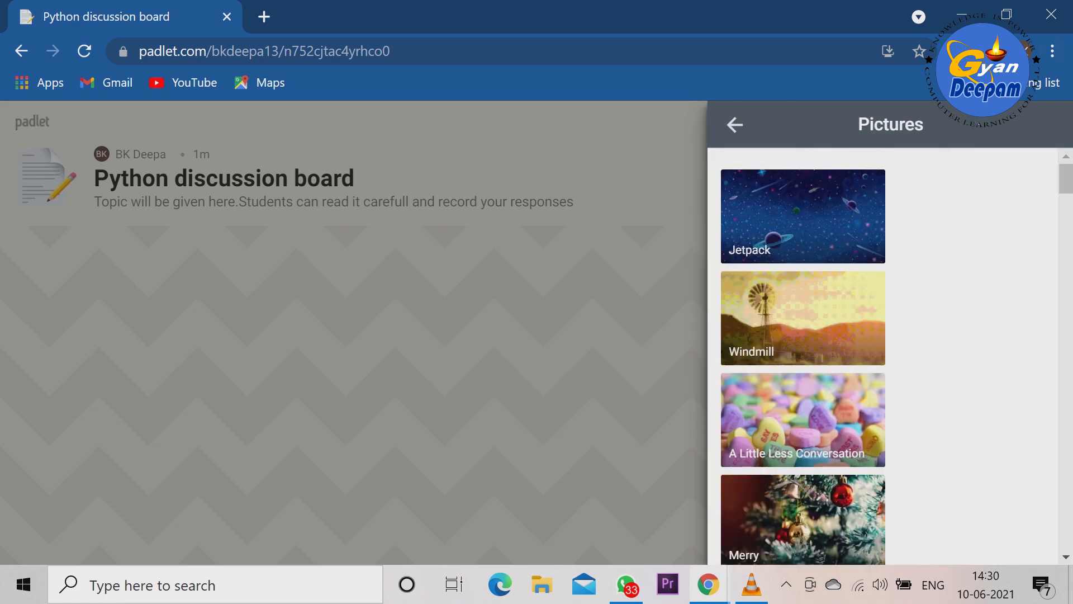
Browse the picture wallpapers and apply Blue Lagoon to the padlet
{"action": "scroll", "coordinate": [803, 358], "scroll_direction": "down", "scroll_amount": 10}
{"action": "scroll", "coordinate": [804, 357], "scroll_direction": "down", "scroll_amount": 20}
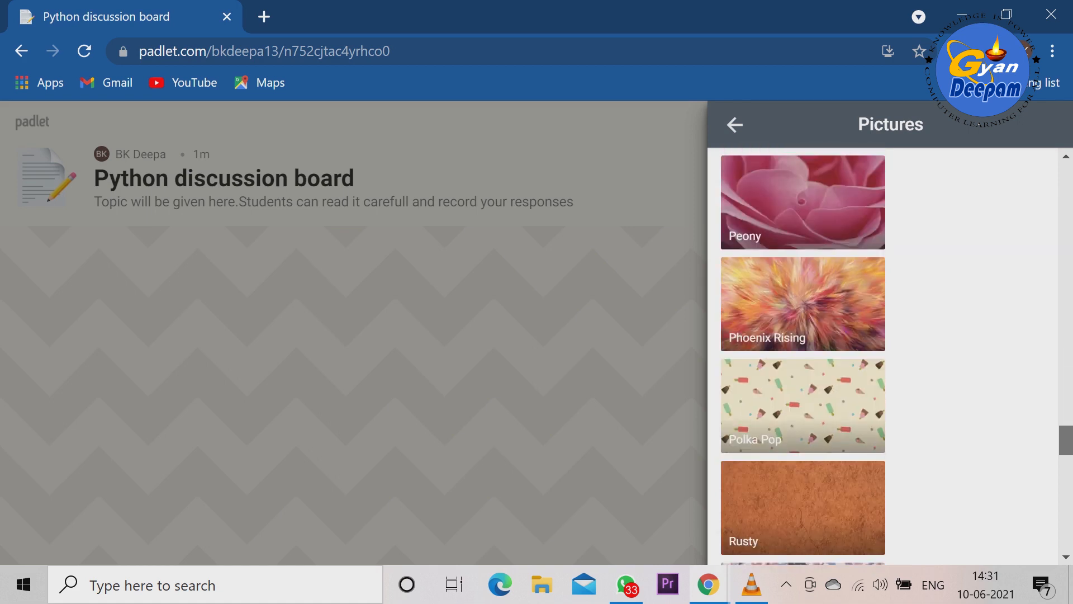
{"action": "scroll", "coordinate": [804, 358], "scroll_direction": "down", "scroll_amount": 8}
{"action": "scroll", "coordinate": [804, 358], "scroll_direction": "down", "scroll_amount": 3}
{"action": "scroll", "coordinate": [804, 358], "scroll_direction": "up", "scroll_amount": 20}
{"action": "scroll", "coordinate": [803, 358], "scroll_direction": "up", "scroll_amount": 2}
{"action": "scroll", "coordinate": [803, 358], "scroll_direction": "down", "scroll_amount": 5}
{"action": "scroll", "coordinate": [803, 358], "scroll_direction": "up", "scroll_amount": 8}
{"action": "left_click", "coordinate": [803, 450]}
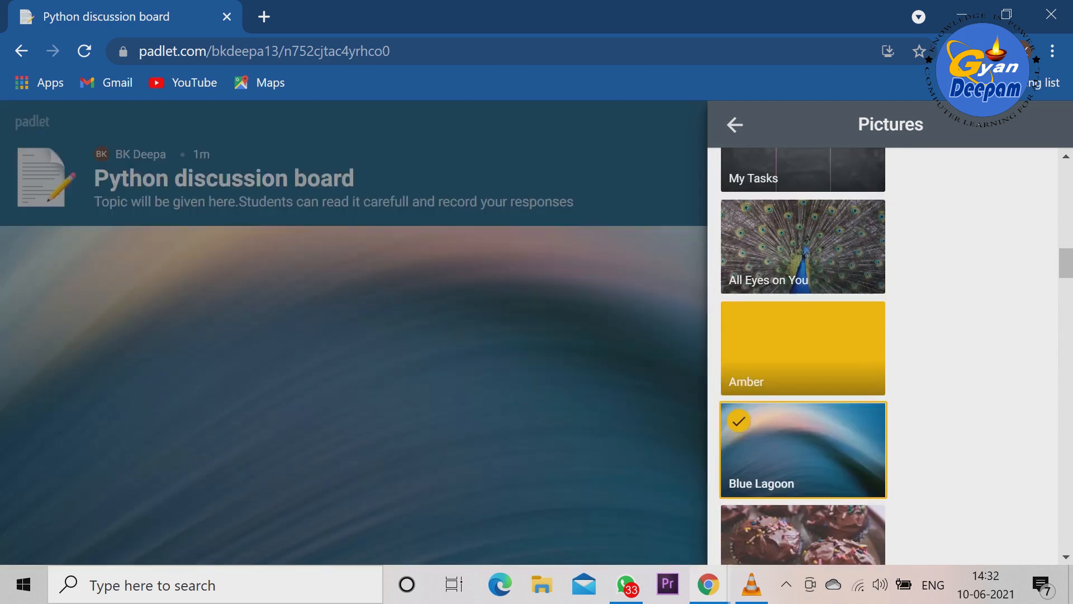
Set the padlet's wallpaper to the Canyon picture and return to the Modify settings, keeping the unsaved changes
{"action": "left_click_drag", "start_coordinate": [1066, 263], "coordinate": [1067, 281]}
{"action": "left_click", "coordinate": [803, 401]}
{"action": "left_click", "coordinate": [415, 352]}
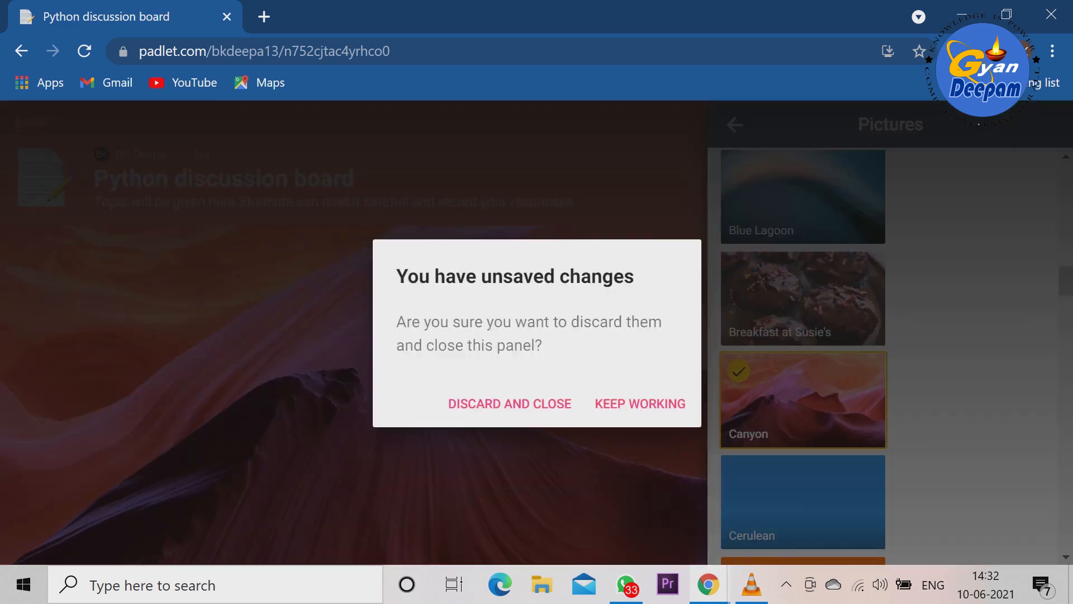
{"action": "left_click", "coordinate": [640, 404]}
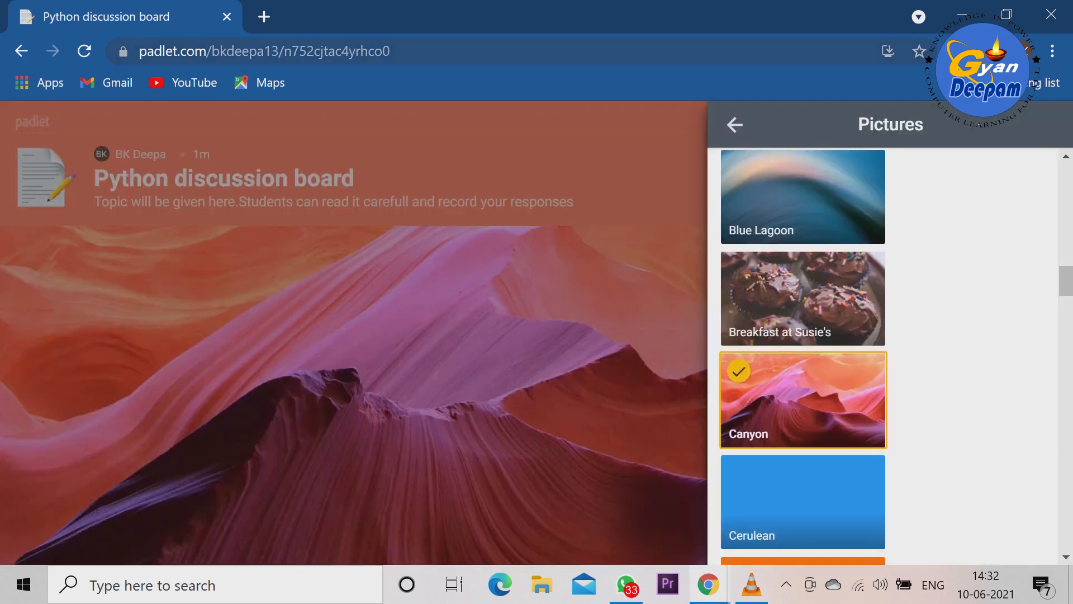
{"action": "left_click", "coordinate": [735, 124]}
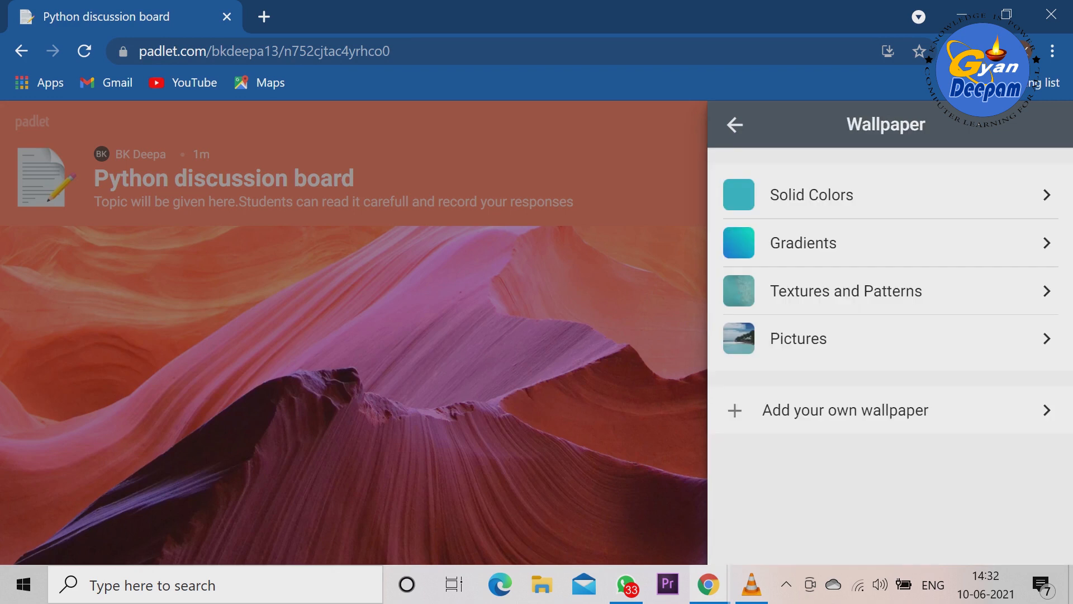
{"action": "left_click", "coordinate": [736, 125]}
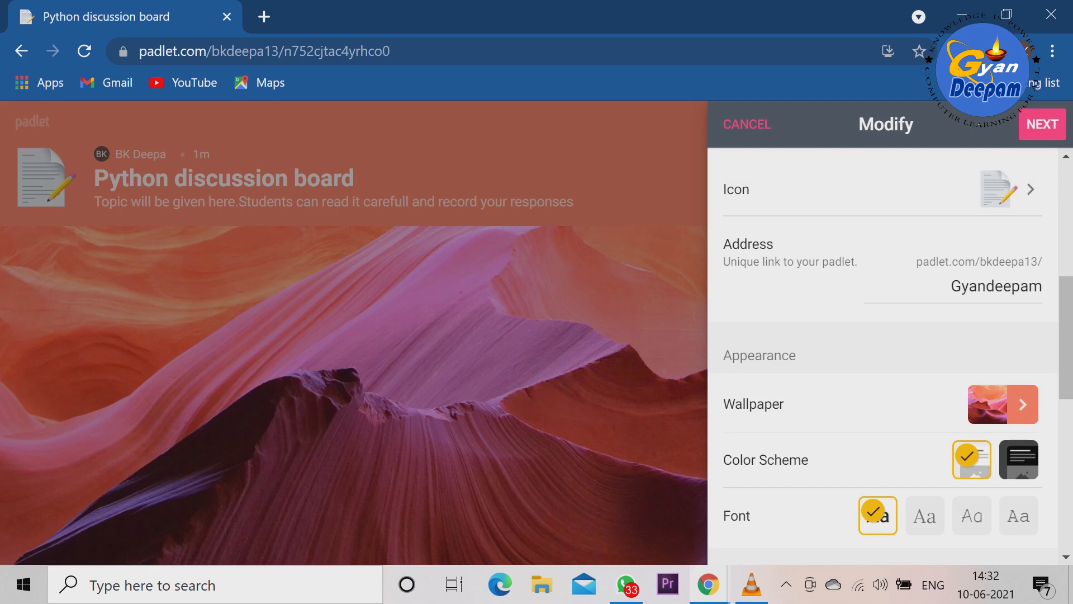
Try the dark color scheme and the alternative fonts, restoring the light scheme and the first font
{"action": "left_click", "coordinate": [1019, 460]}
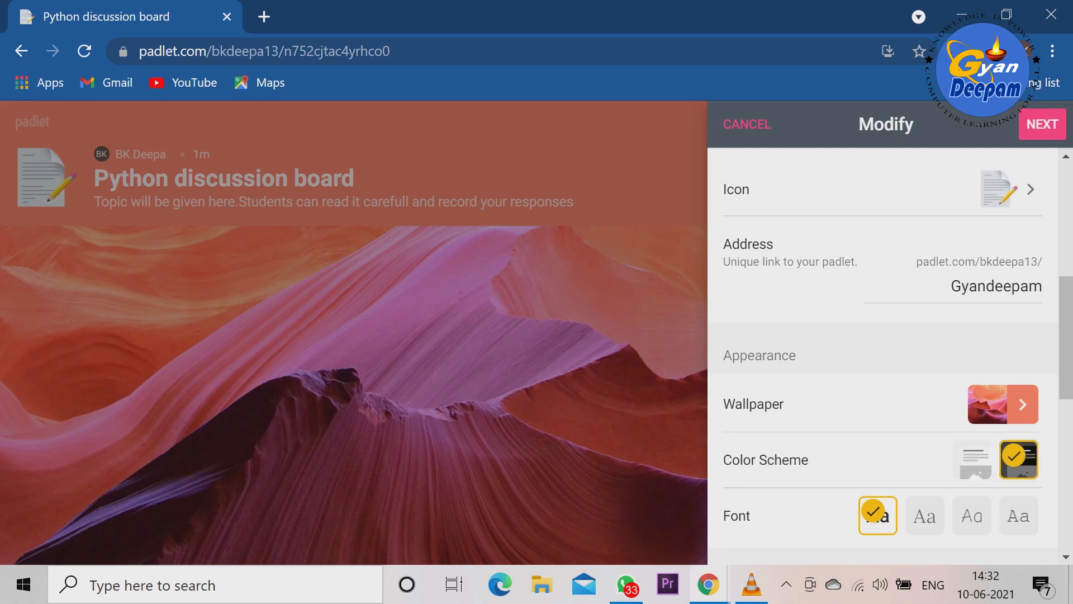
{"action": "left_click", "coordinate": [972, 459]}
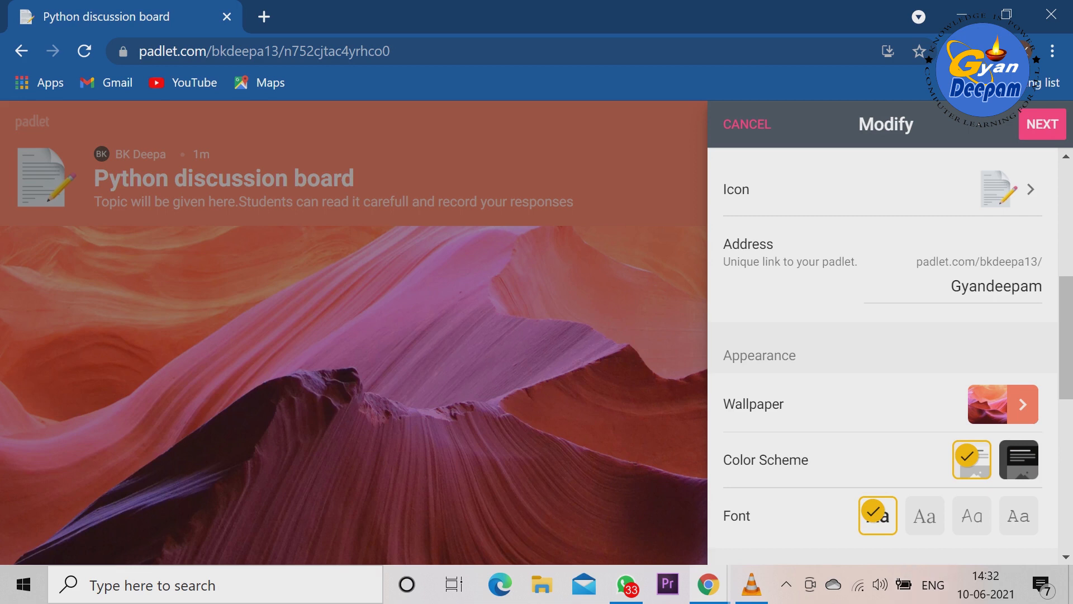
{"action": "left_click", "coordinate": [925, 516]}
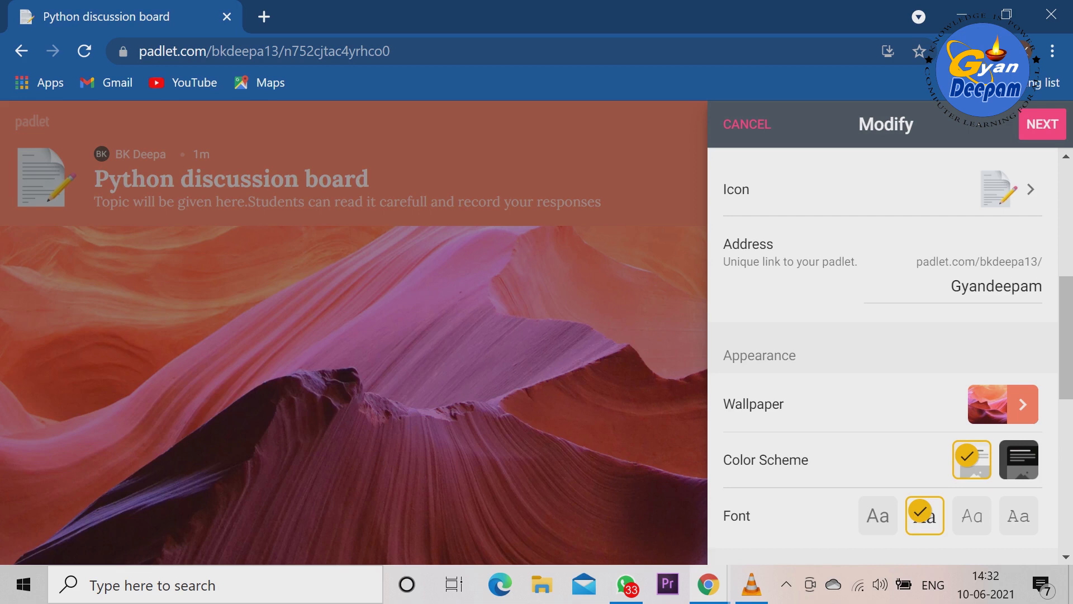
{"action": "left_click", "coordinate": [972, 515]}
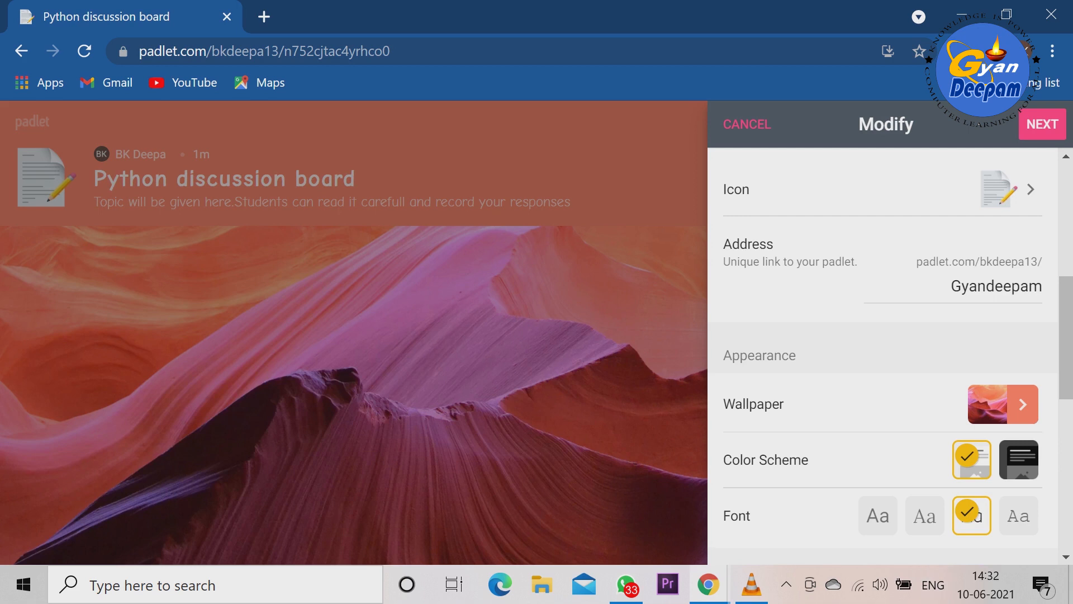
{"action": "left_click", "coordinate": [1020, 515]}
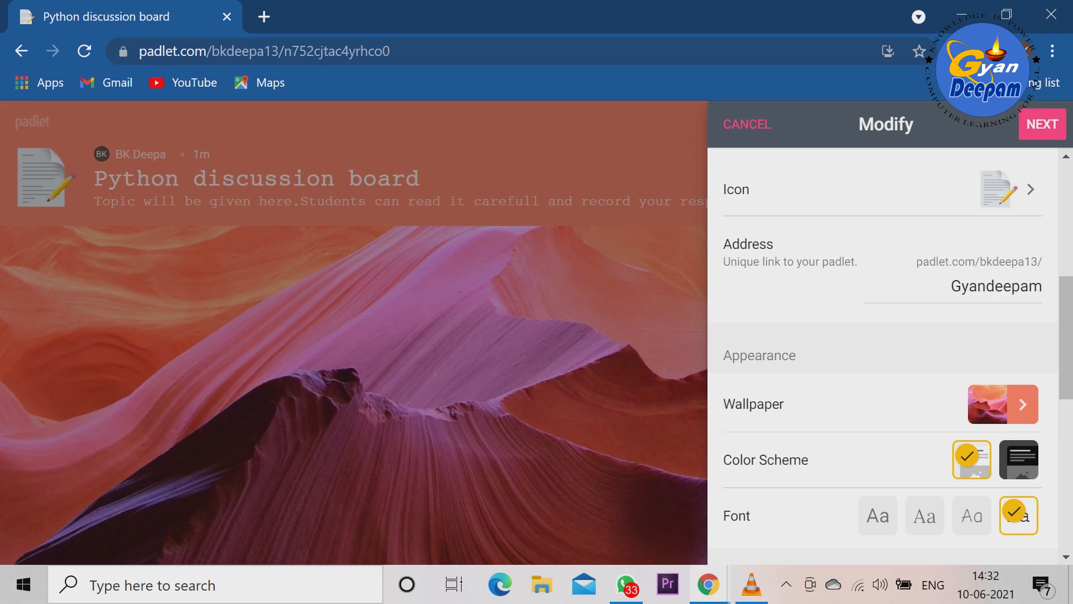
{"action": "left_click", "coordinate": [878, 516]}
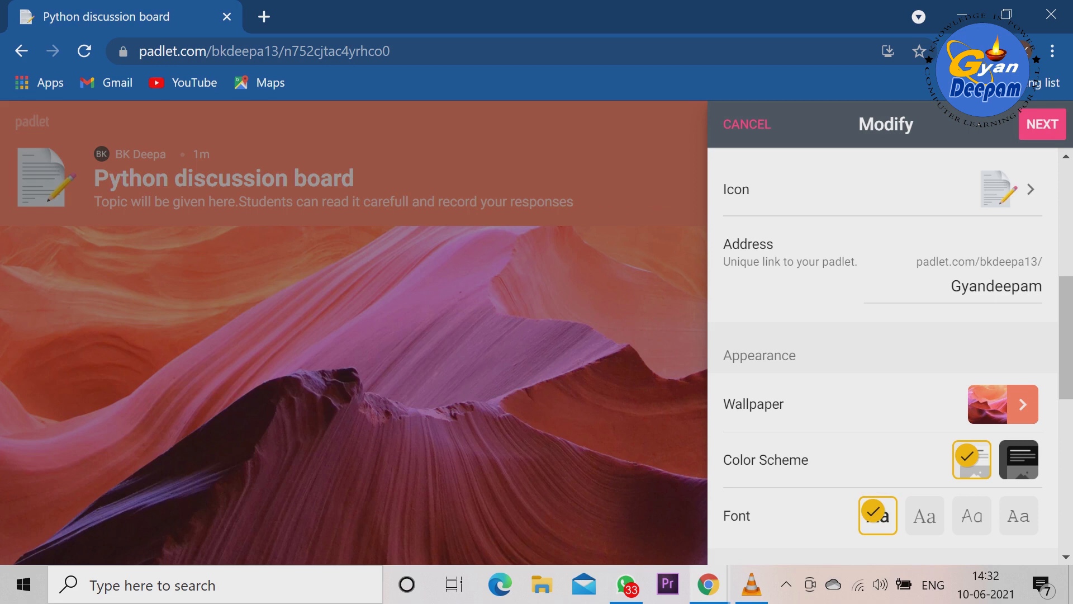
{"action": "left_click", "coordinate": [1019, 516]}
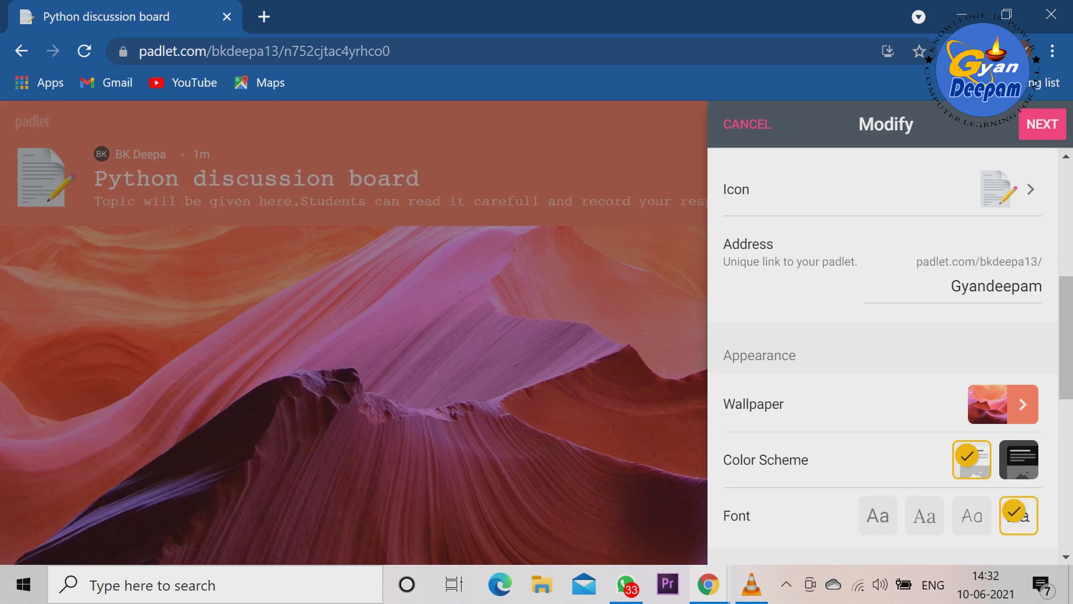
{"action": "left_click", "coordinate": [877, 515]}
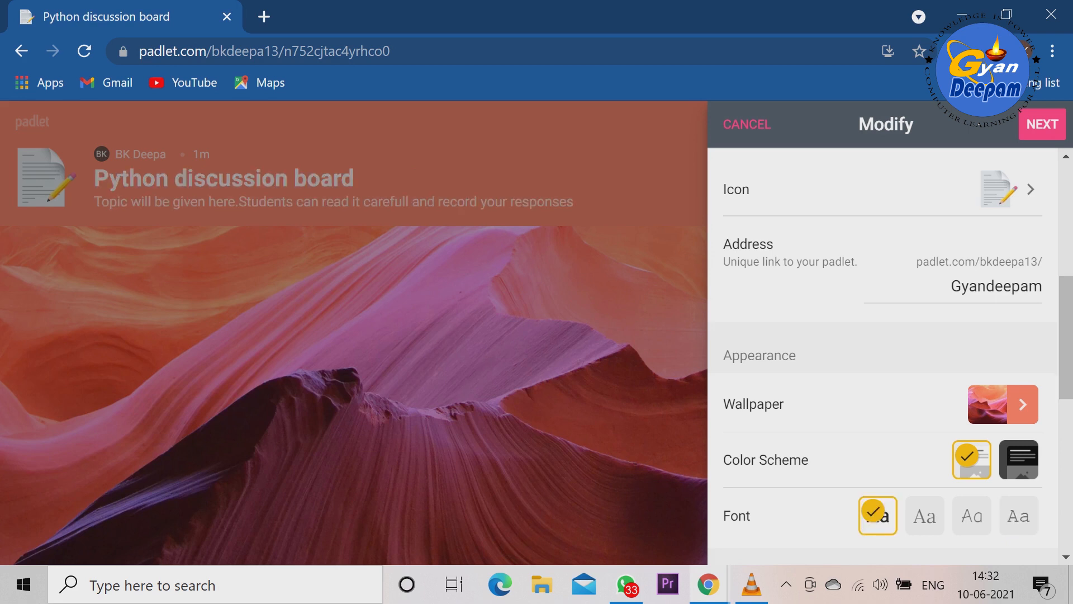
Examine the Posting and Content Filtering options in the Modify settings
{"action": "scroll", "coordinate": [884, 358], "scroll_direction": "down", "scroll_amount": 2}
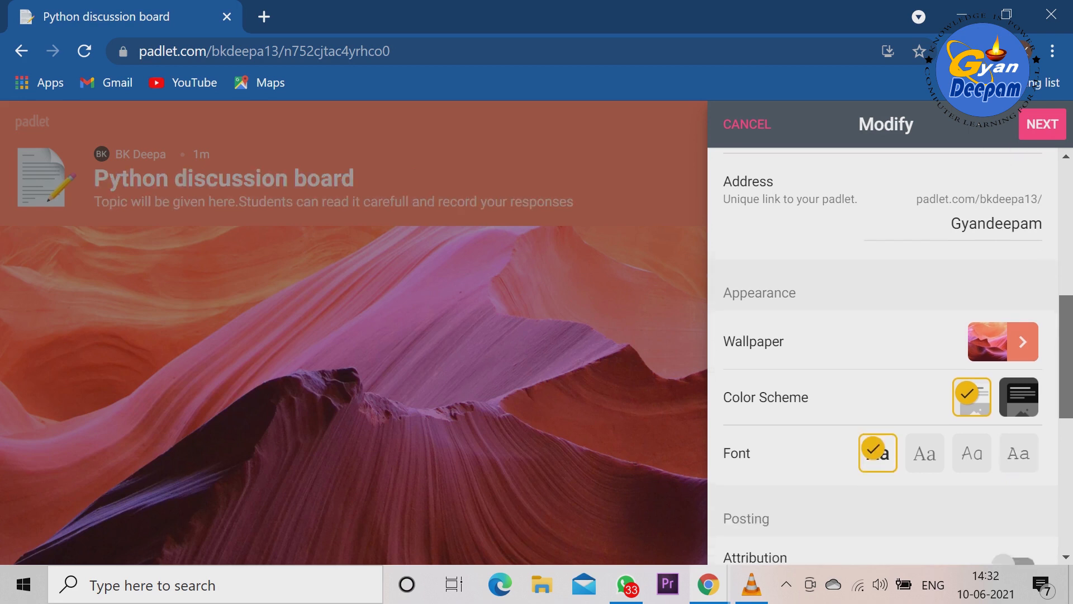
{"action": "scroll", "coordinate": [884, 358], "scroll_direction": "down", "scroll_amount": 2}
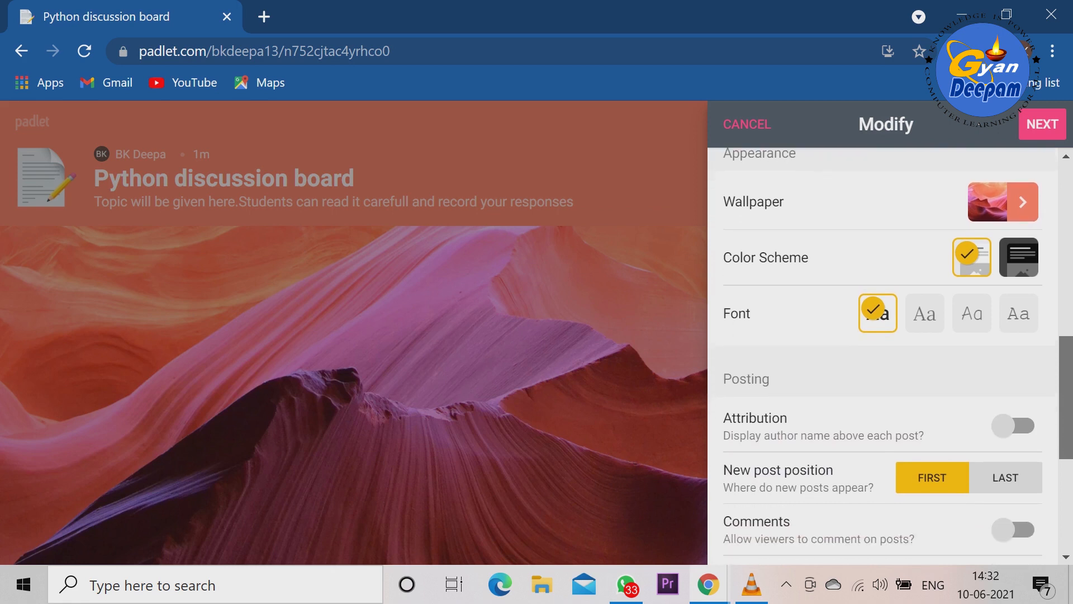
{"action": "scroll", "coordinate": [883, 358], "scroll_direction": "down", "scroll_amount": 1}
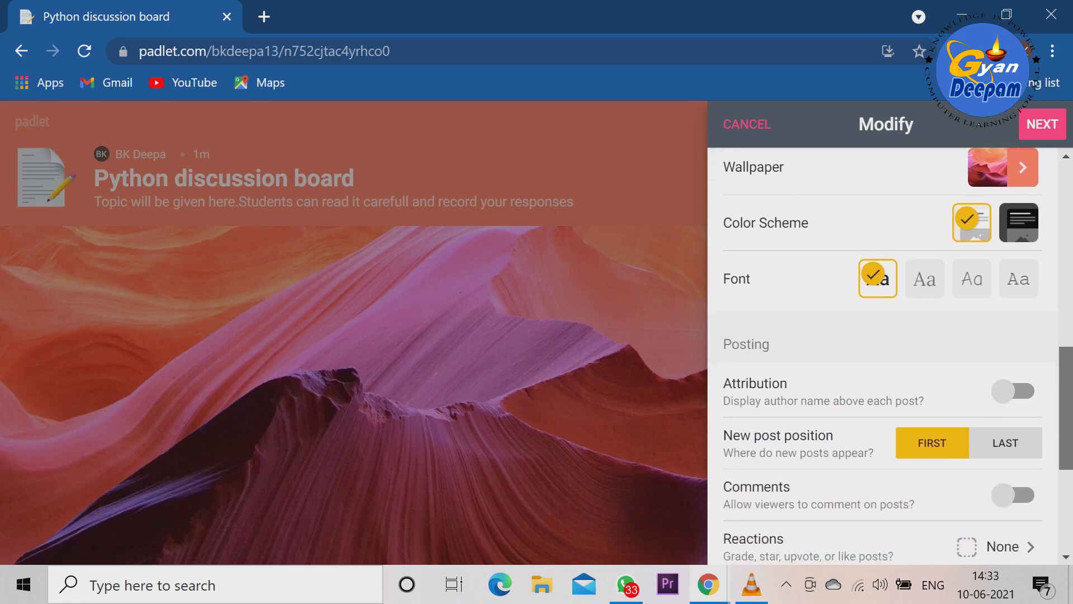
{"action": "scroll", "coordinate": [890, 354], "scroll_direction": "down", "scroll_amount": 1}
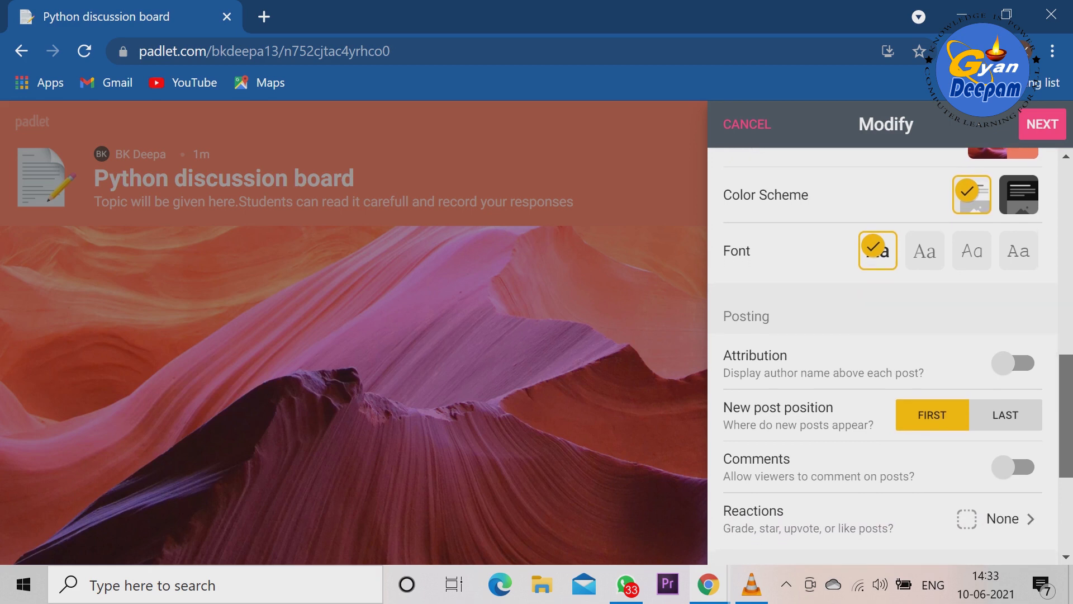
{"action": "scroll", "coordinate": [884, 358], "scroll_direction": "down", "scroll_amount": 1}
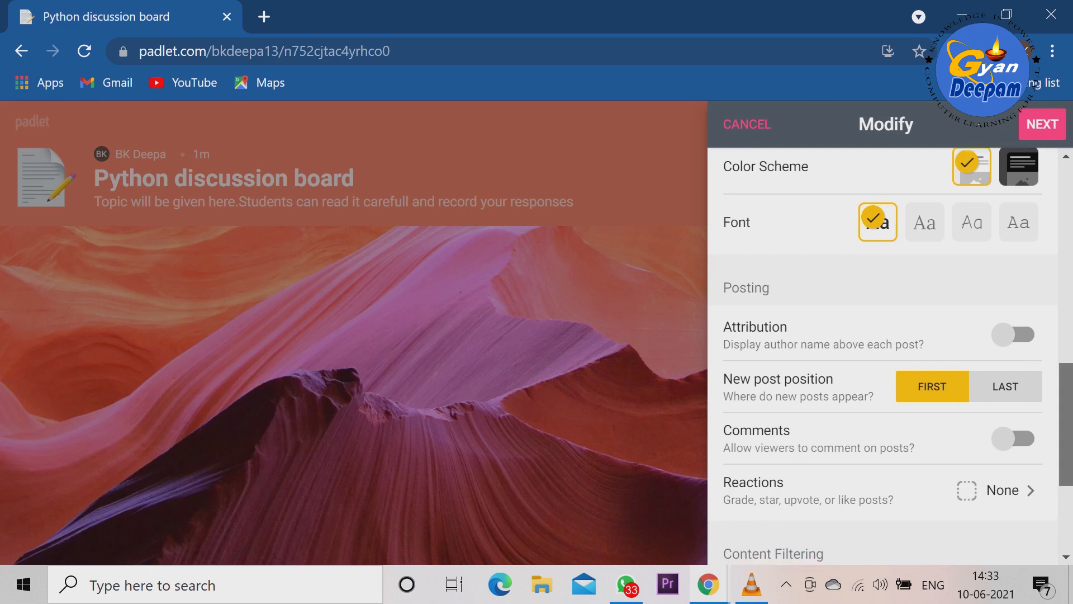
{"action": "scroll", "coordinate": [884, 358], "scroll_direction": "down", "scroll_amount": 2}
{"action": "scroll", "coordinate": [884, 358], "scroll_direction": "down", "scroll_amount": 3}
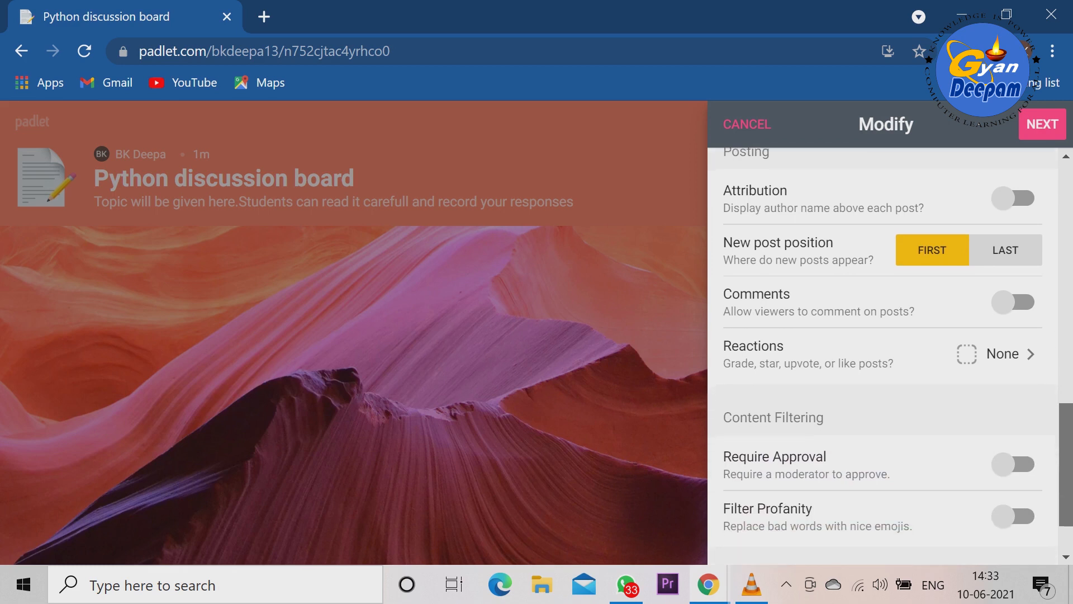
Save the padlet's settings and go to the board to start posting
{"action": "left_click_drag", "start_coordinate": [1067, 464], "coordinate": [1066, 255]}
{"action": "left_click", "coordinate": [1043, 124]}
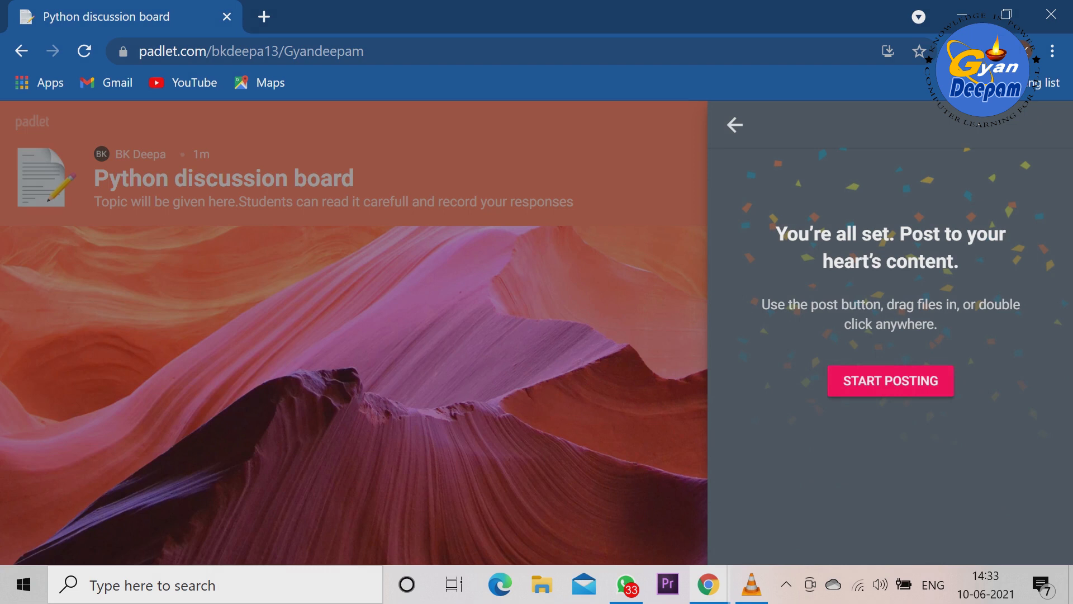
{"action": "left_click", "coordinate": [891, 381]}
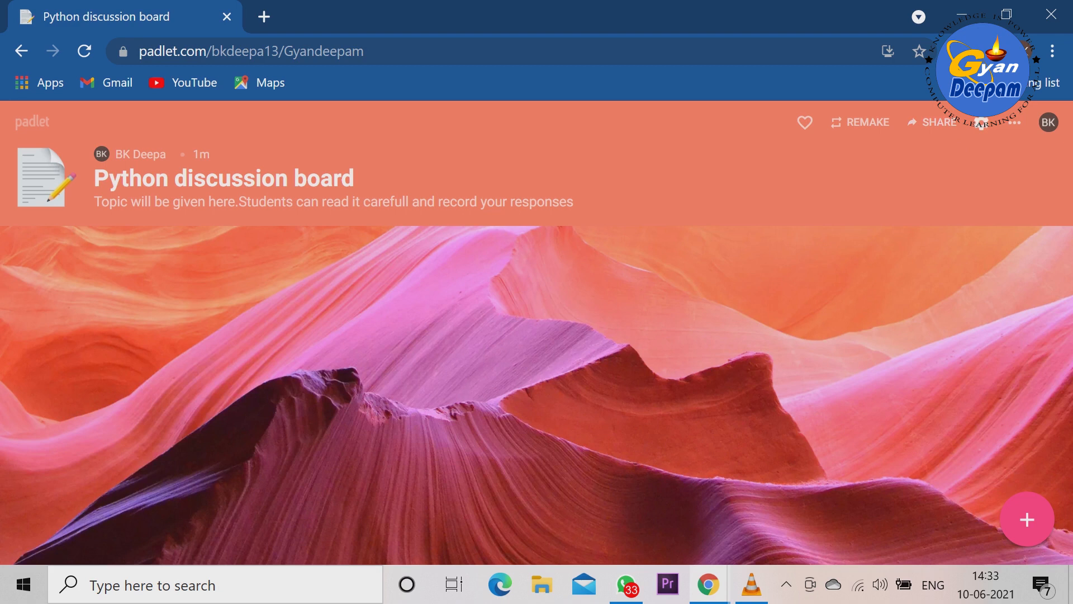
Review the padlet's saved Modify settings and its list of additional actions, closing both without changes
{"action": "left_click", "coordinate": [982, 124]}
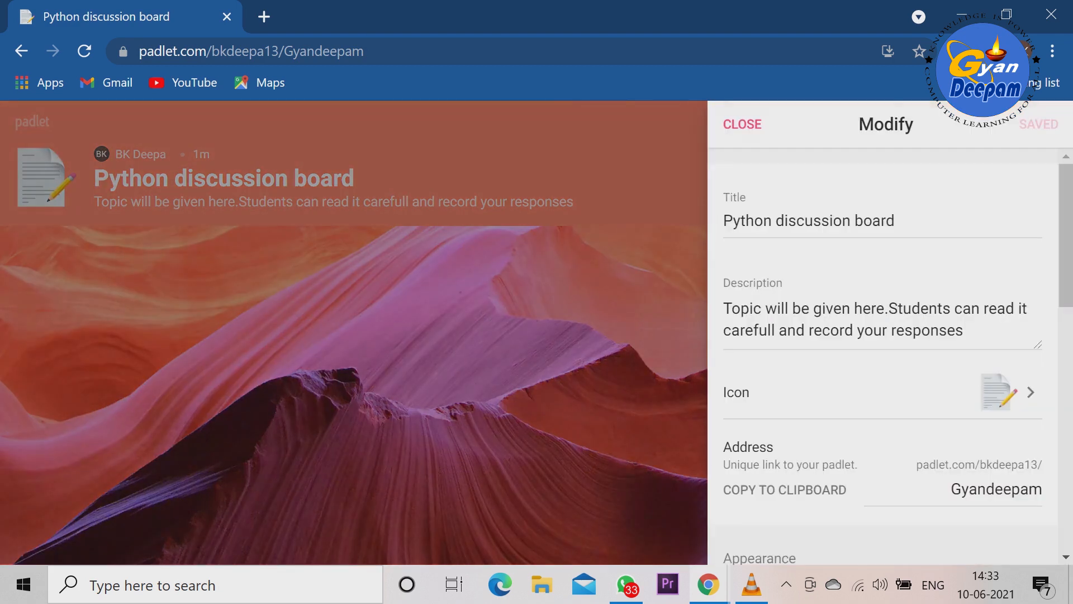
{"action": "left_click", "coordinate": [742, 124]}
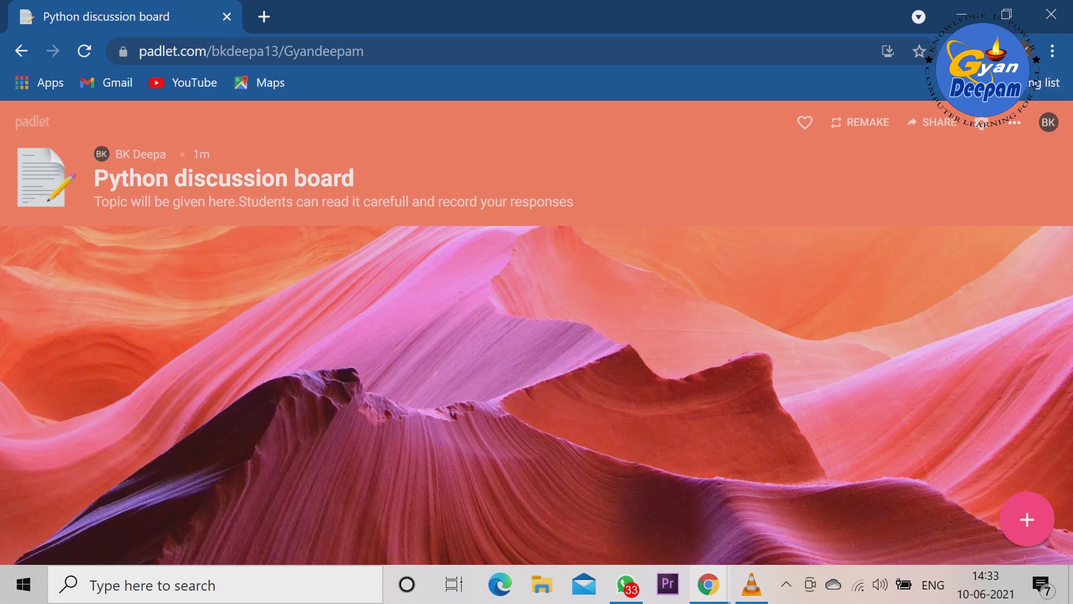
{"action": "left_click", "coordinate": [1015, 123]}
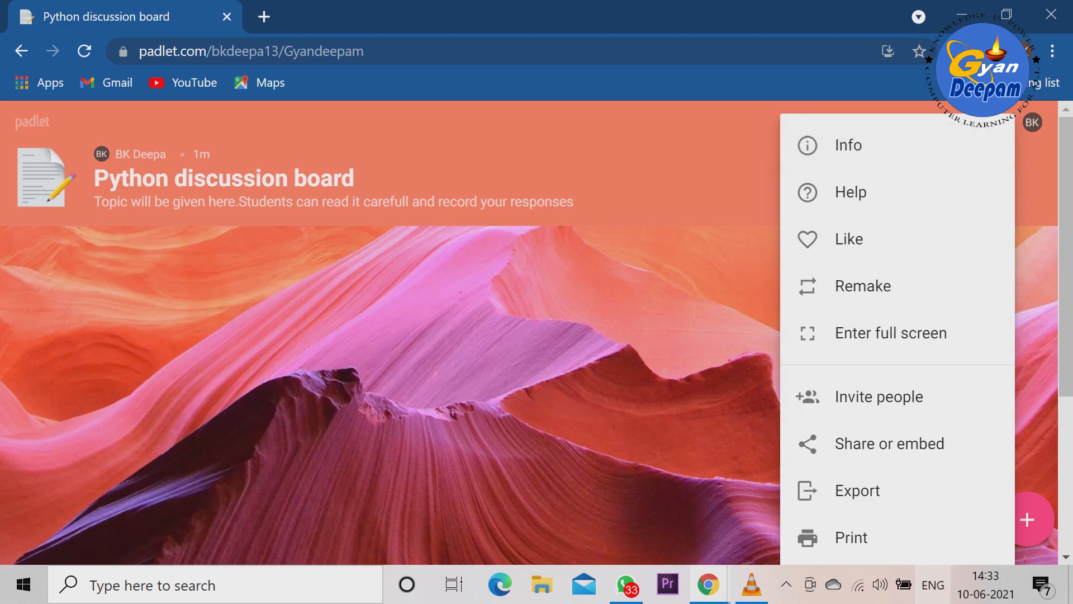
{"action": "key", "text": "Escape"}
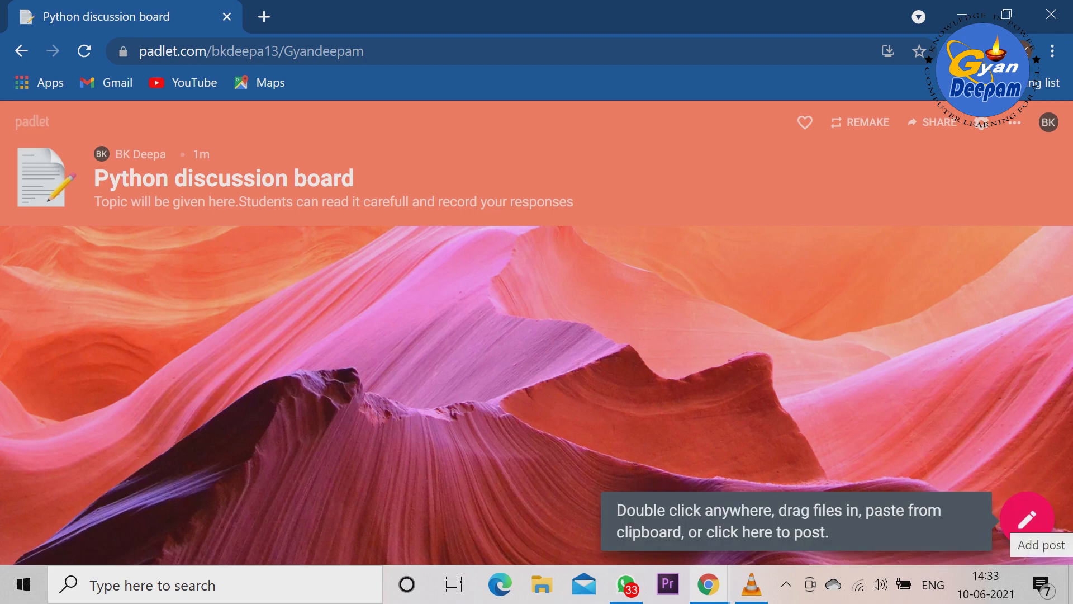
Start a new post titled "Why python is so important nowadays?" and check its file upload options without picking a file
{"action": "left_click", "coordinate": [1027, 519]}
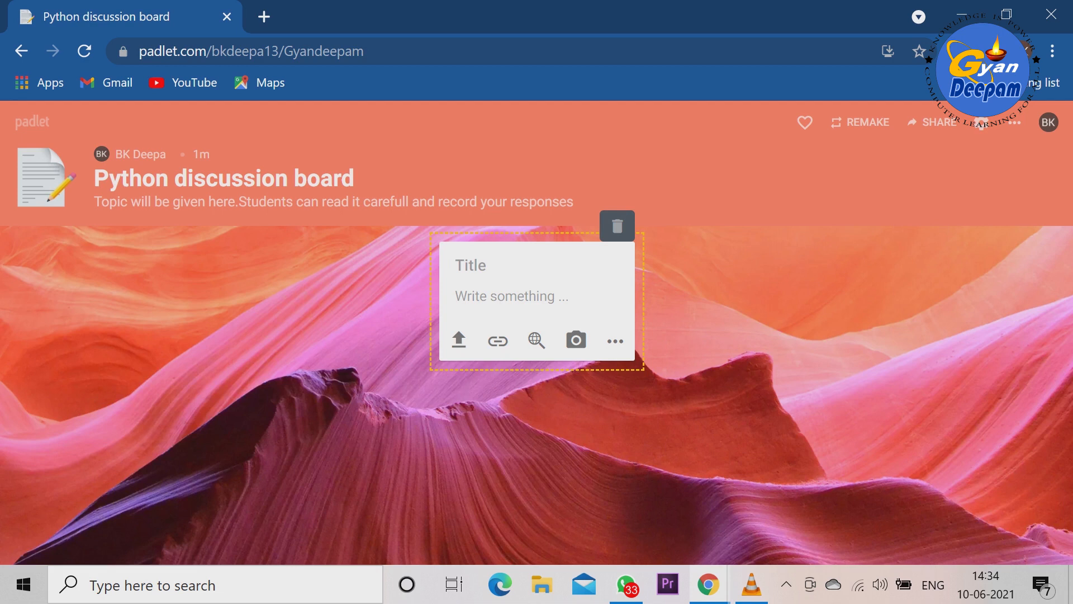
{"action": "type", "text": "wh"}
{"action": "key", "text": "ctrl+a"}
{"action": "key", "text": "BackSpace"}
{"action": "type", "text": "Why pytho"}
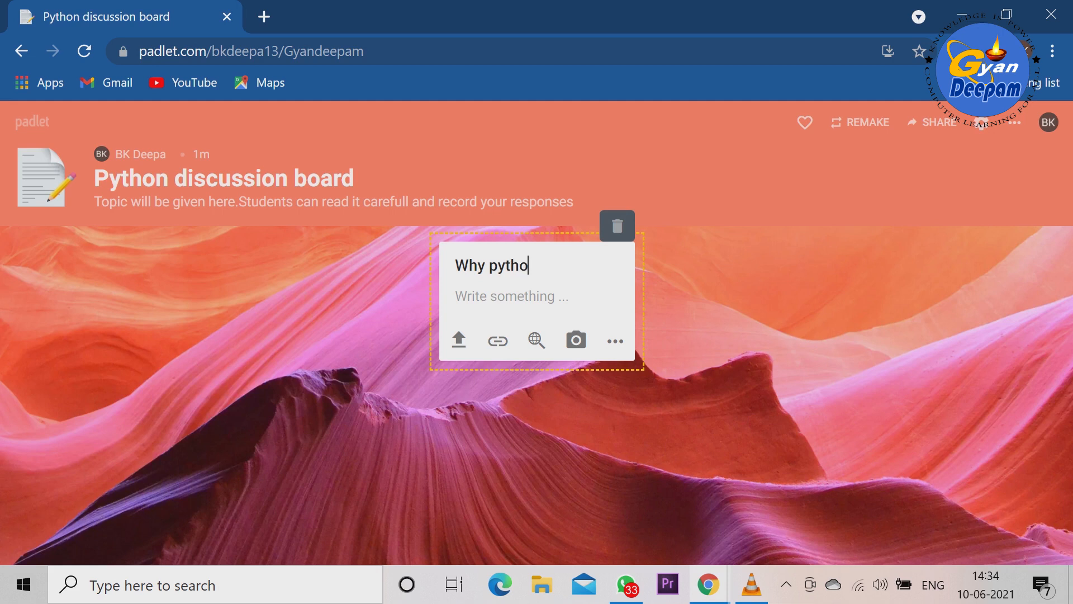
{"action": "type", "text": "n is so import"}
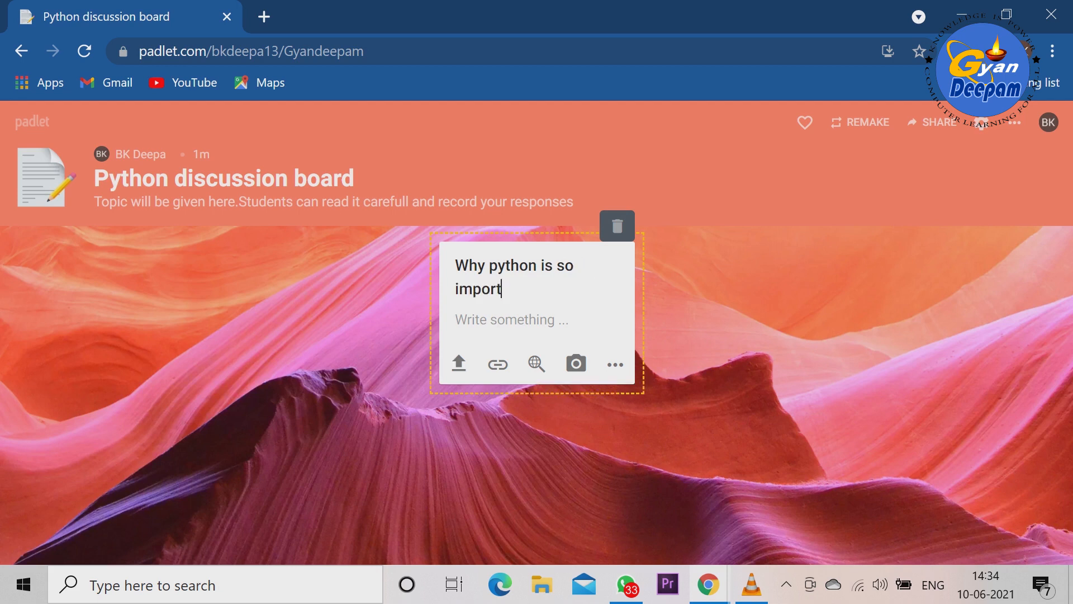
{"action": "type", "text": "ant nowadays"}
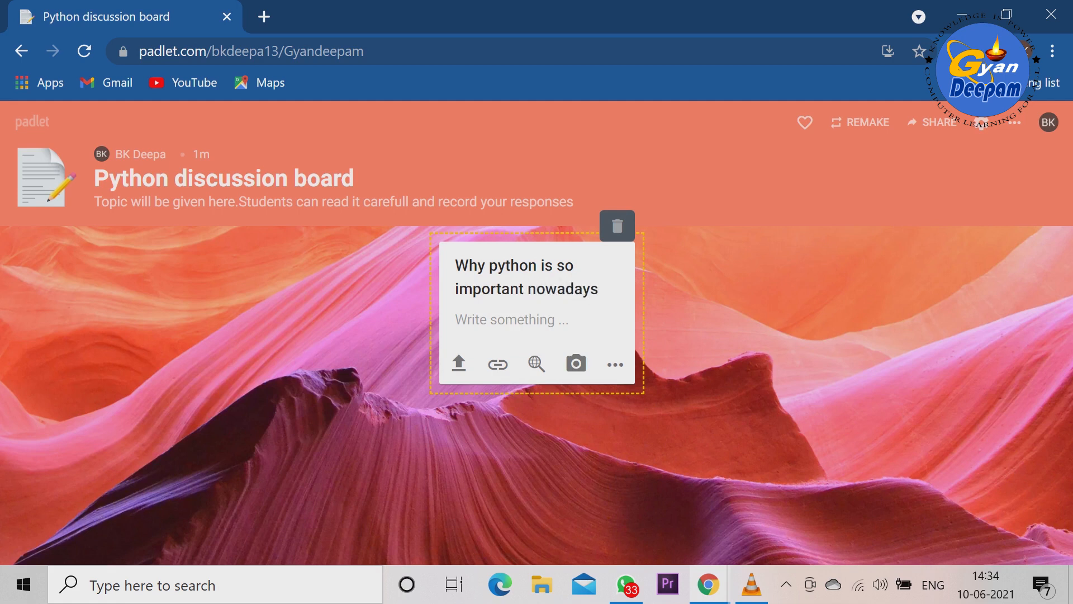
{"action": "type", "text": "?"}
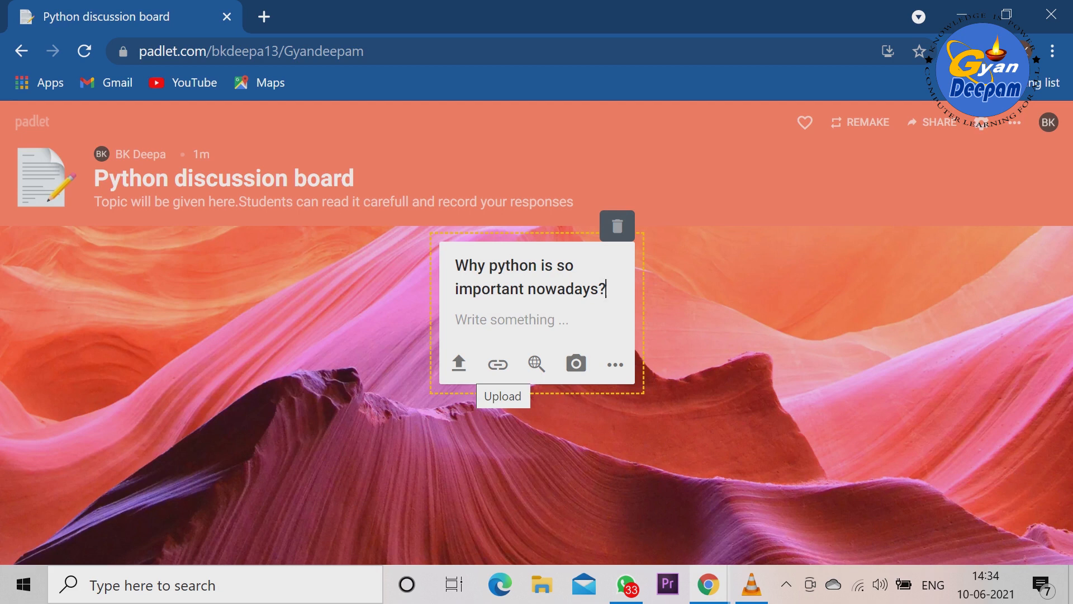
{"action": "left_click", "coordinate": [459, 364]}
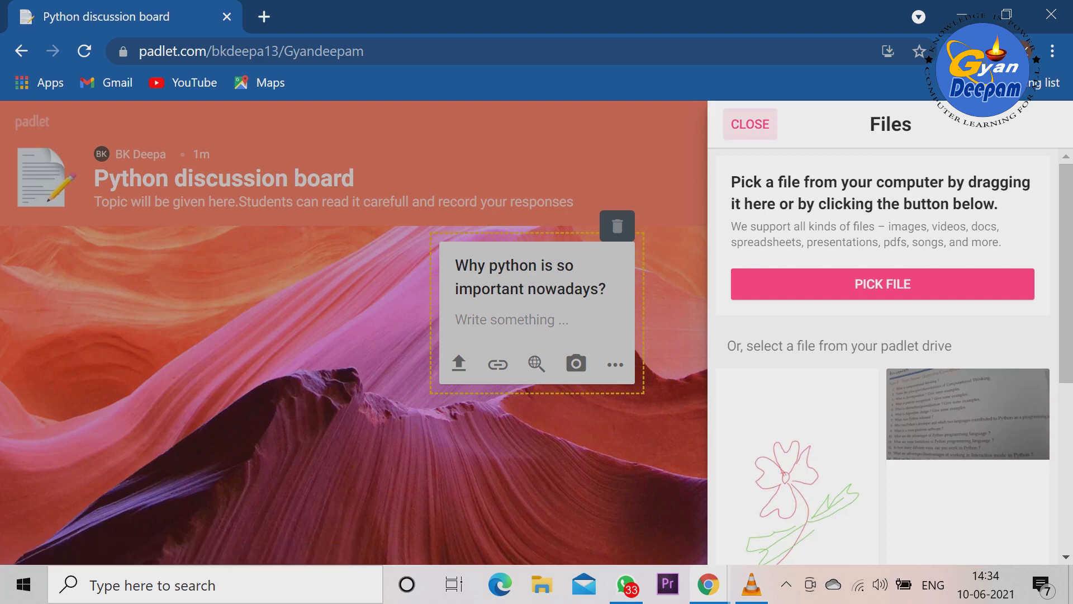
{"action": "left_click", "coordinate": [751, 125]}
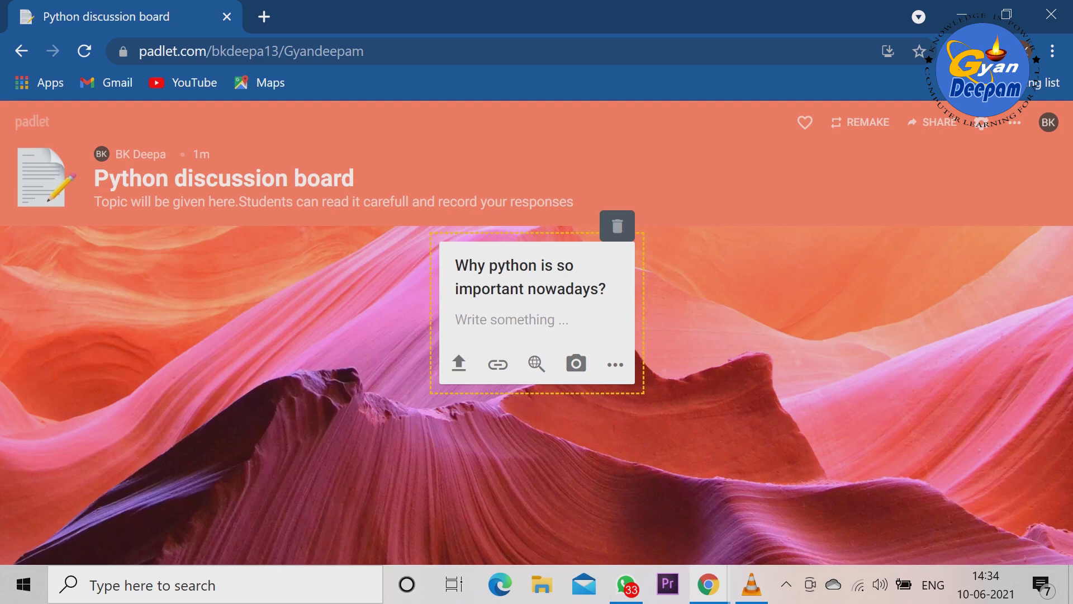
{"action": "left_click", "coordinate": [497, 365]}
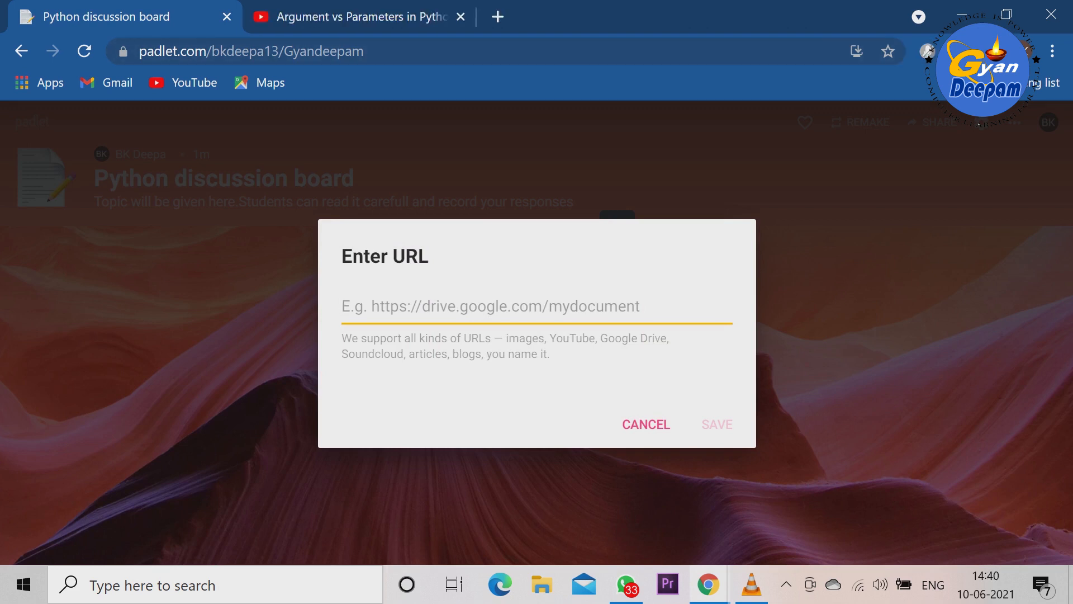
{"action": "type", "text": "https://youtu.be/NfdPFrsFi0w"}
{"action": "key", "text": "Return"}
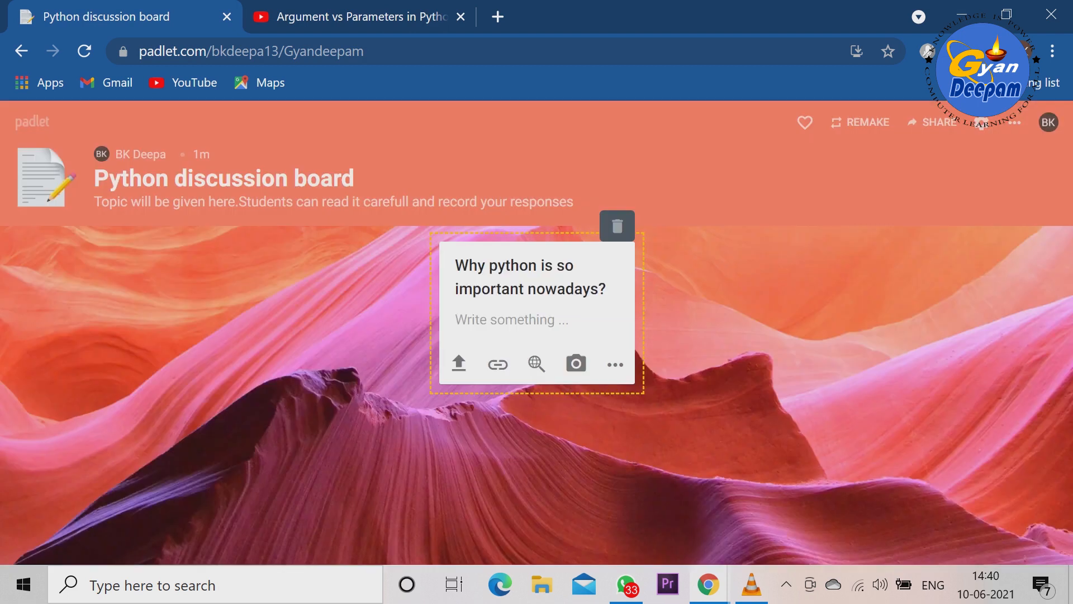
{"action": "left_click", "coordinate": [497, 364]}
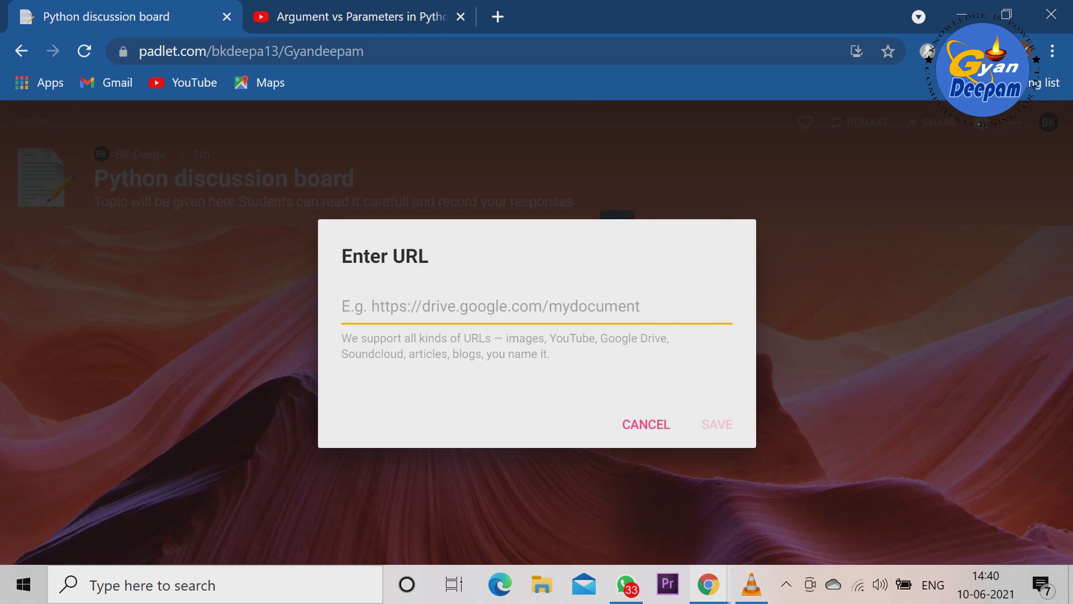
{"action": "type", "text": "https://youtu.be/NfdPFrsFi0w"}
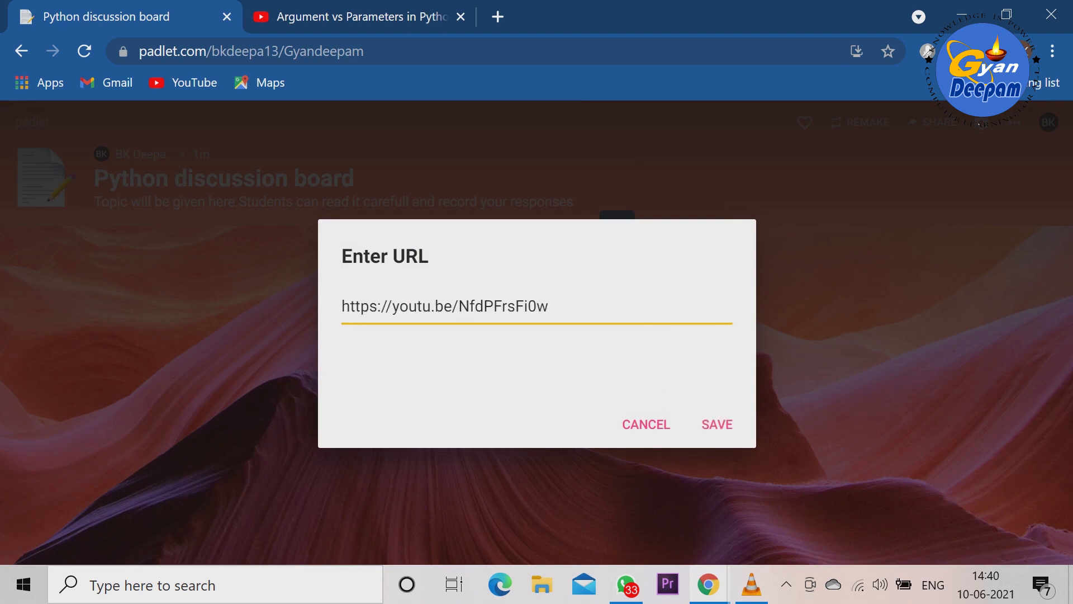
{"action": "left_click", "coordinate": [717, 425]}
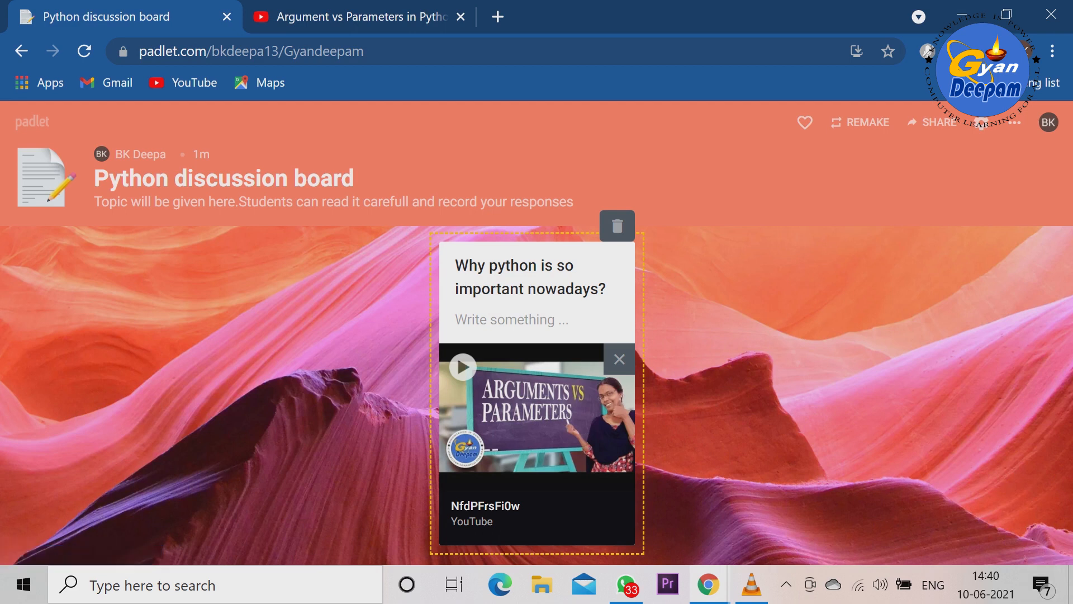
{"action": "key", "text": "Escape"}
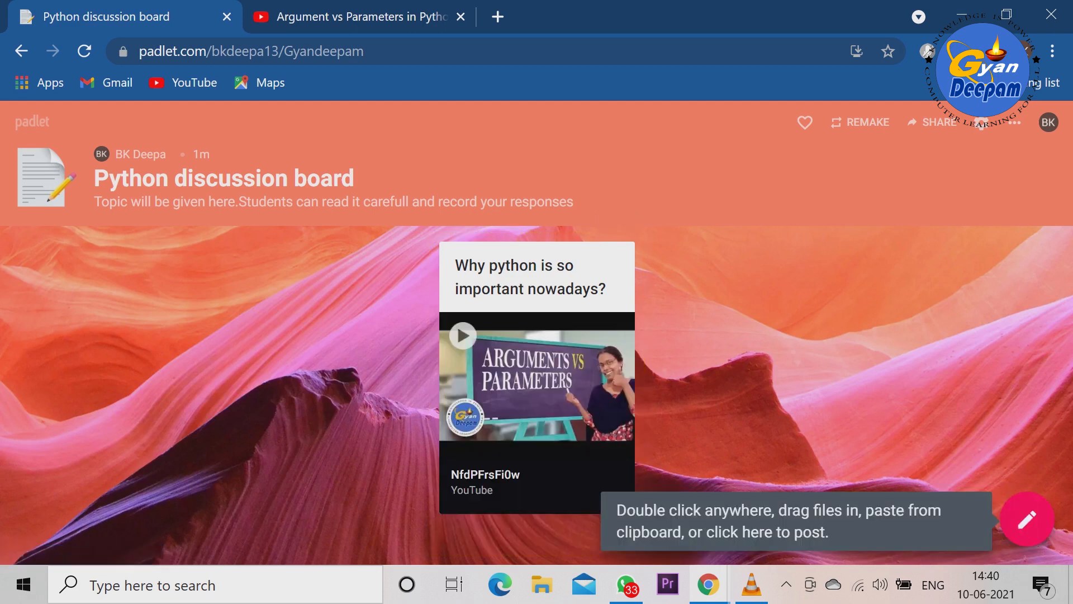
Start a second post and attach the Python logo picture from an image search for "what is python computer"
{"action": "left_click", "coordinate": [1027, 520]}
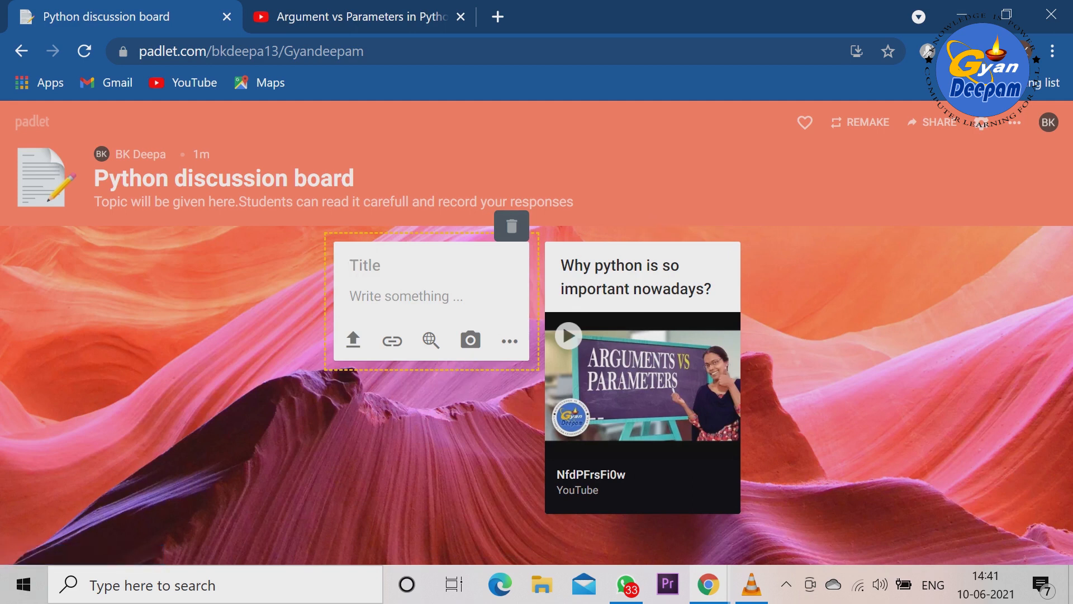
{"action": "left_click", "coordinate": [432, 340]}
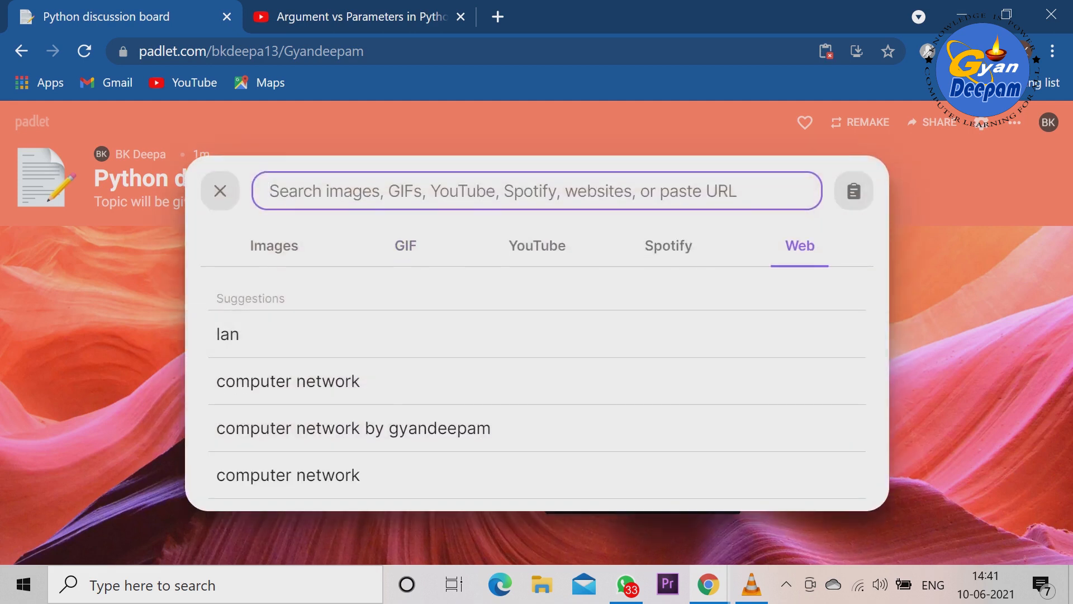
{"action": "left_click", "coordinate": [274, 246]}
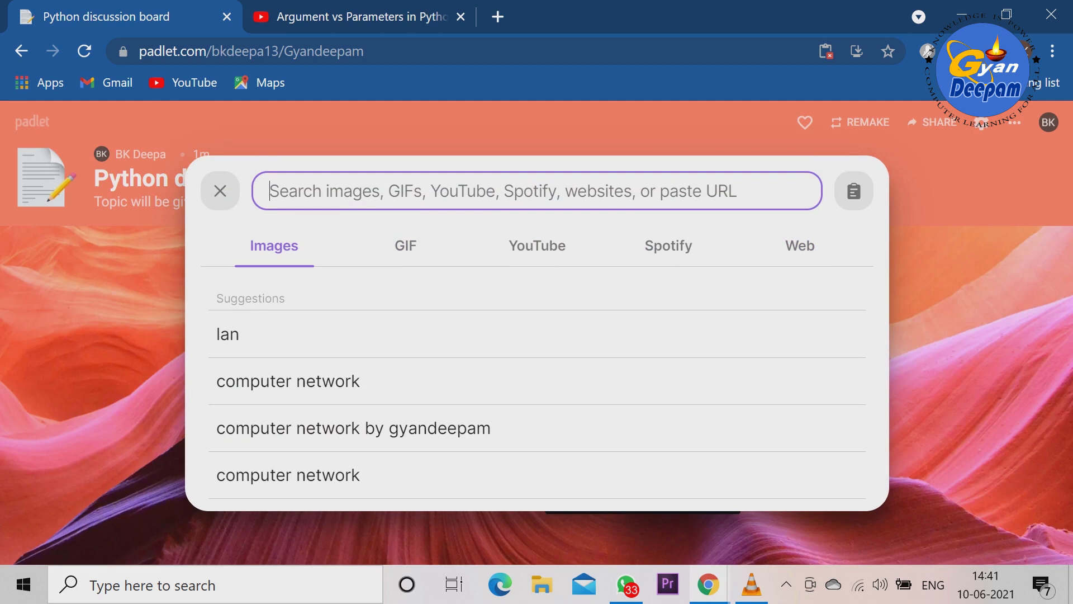
{"action": "type", "text": "w"}
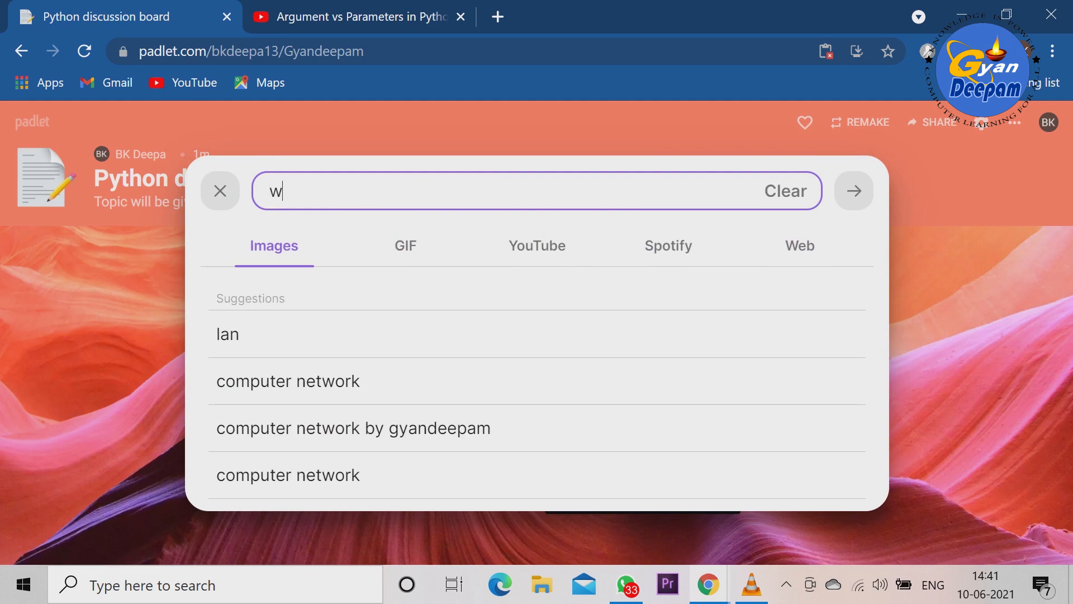
{"action": "type", "text": "hat is python"}
{"action": "key", "text": "Return"}
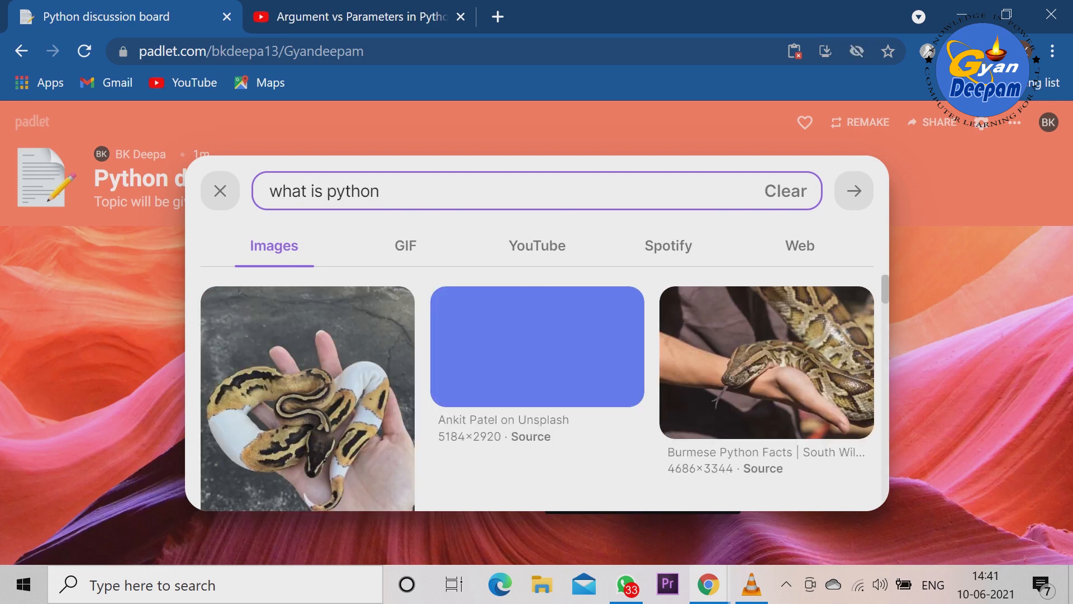
{"action": "type", "text": "computer"}
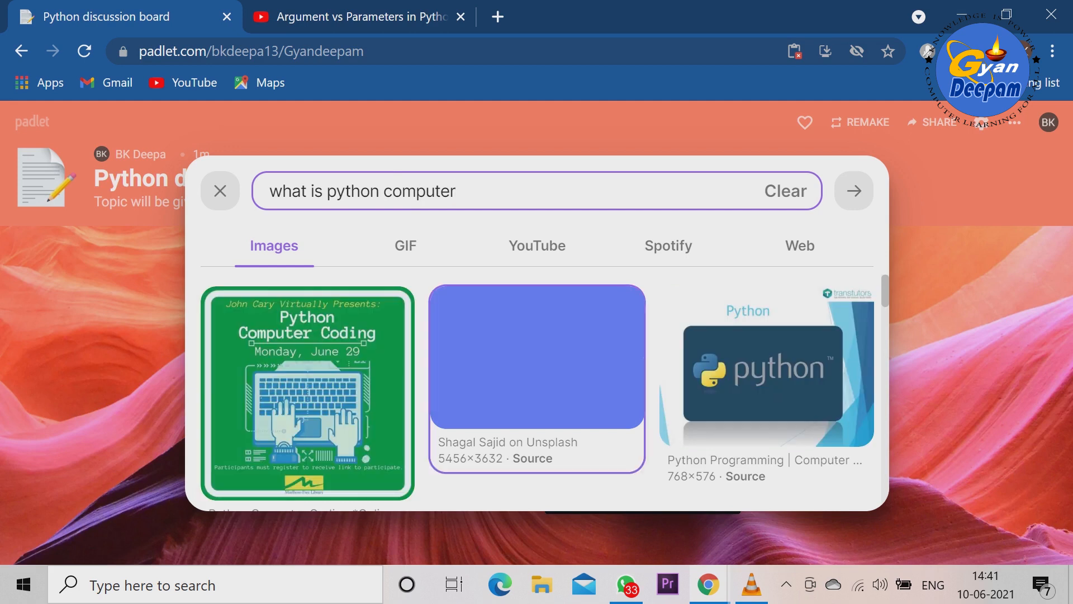
{"action": "left_click", "coordinate": [705, 391]}
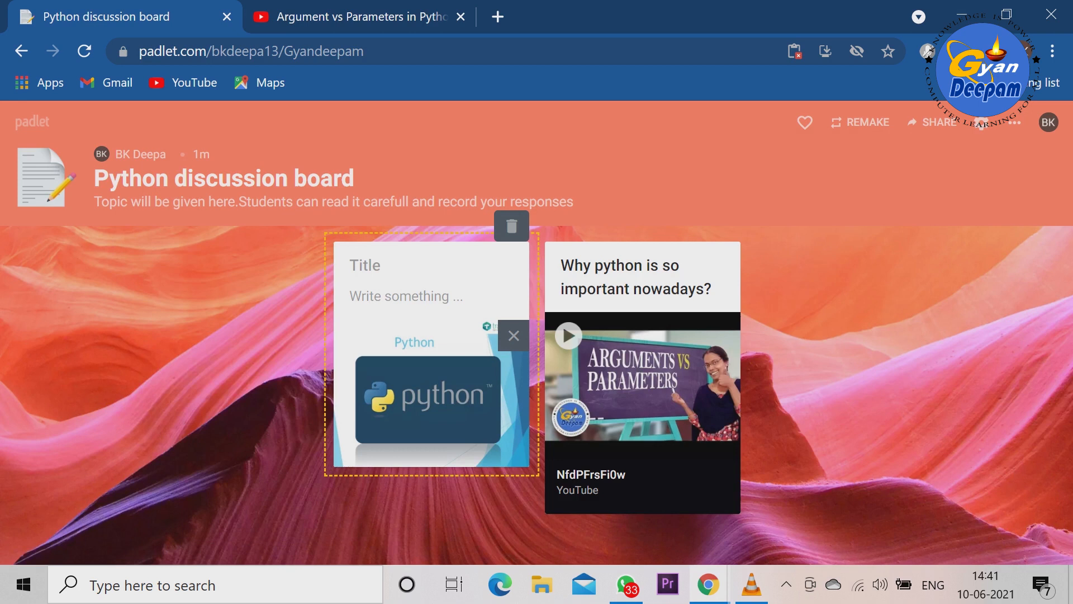
Write "identfy the pic and explain?" as the image post's body text and publish it, leaving the title empty
{"action": "left_click", "coordinate": [351, 297]}
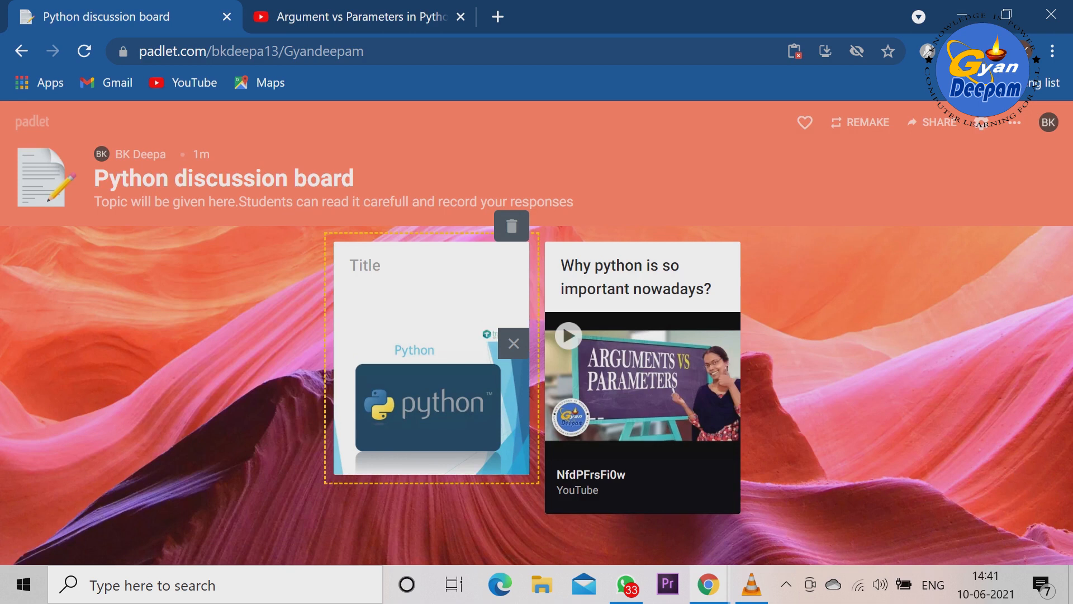
{"action": "type", "text": "ident"}
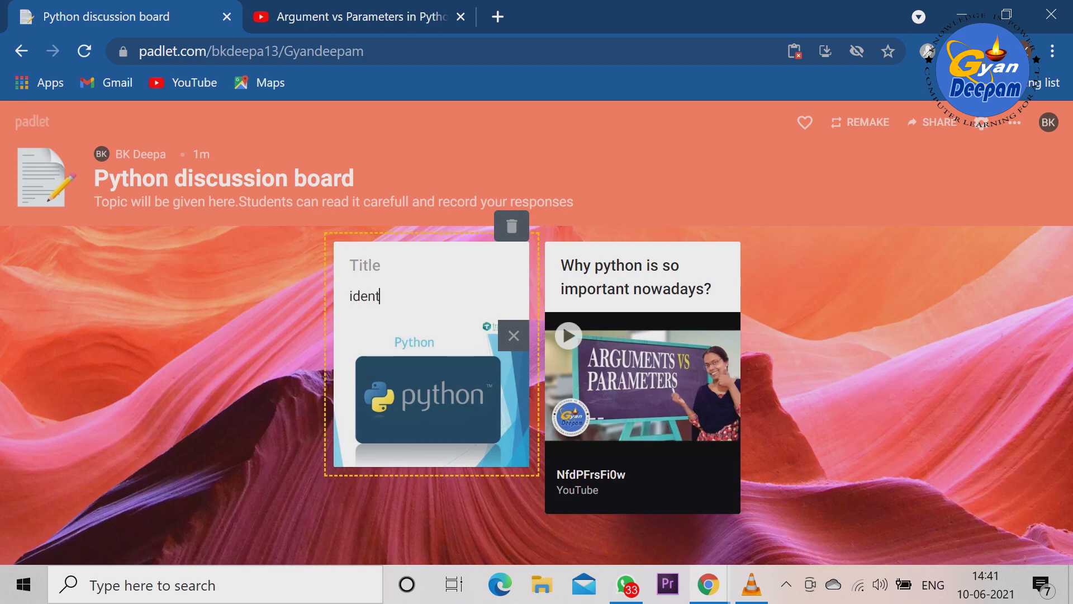
{"action": "type", "text": "fy the pic a"}
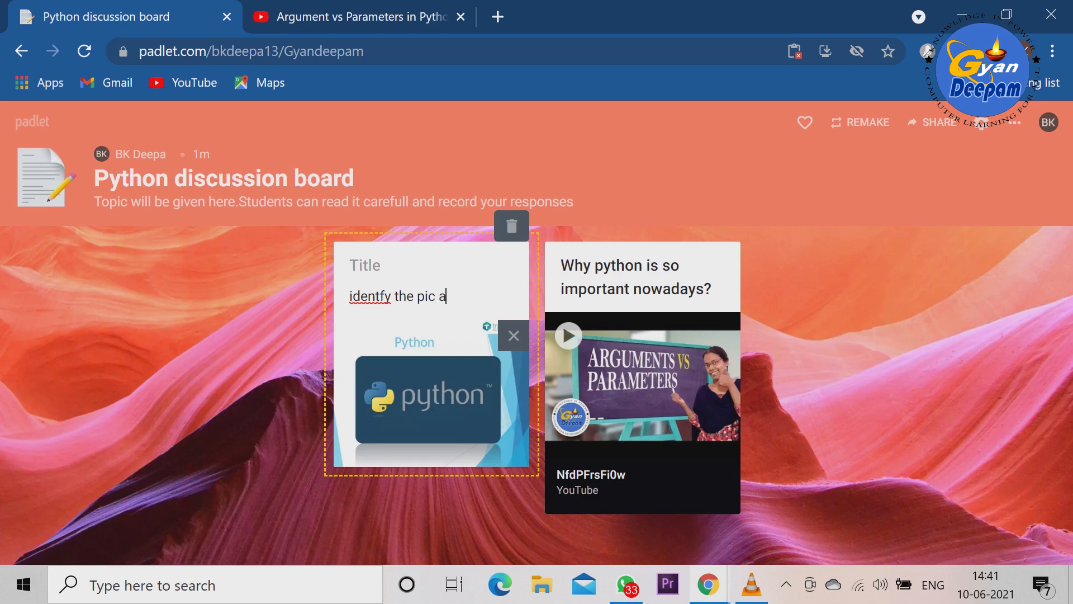
{"action": "type", "text": "nd explain?"}
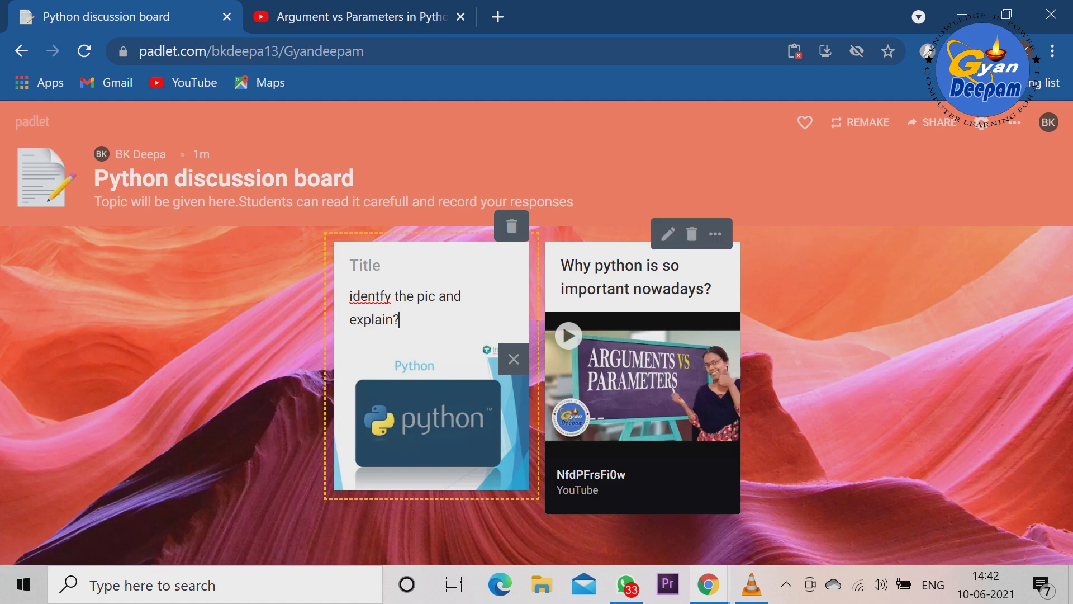
{"action": "key", "text": "Return"}
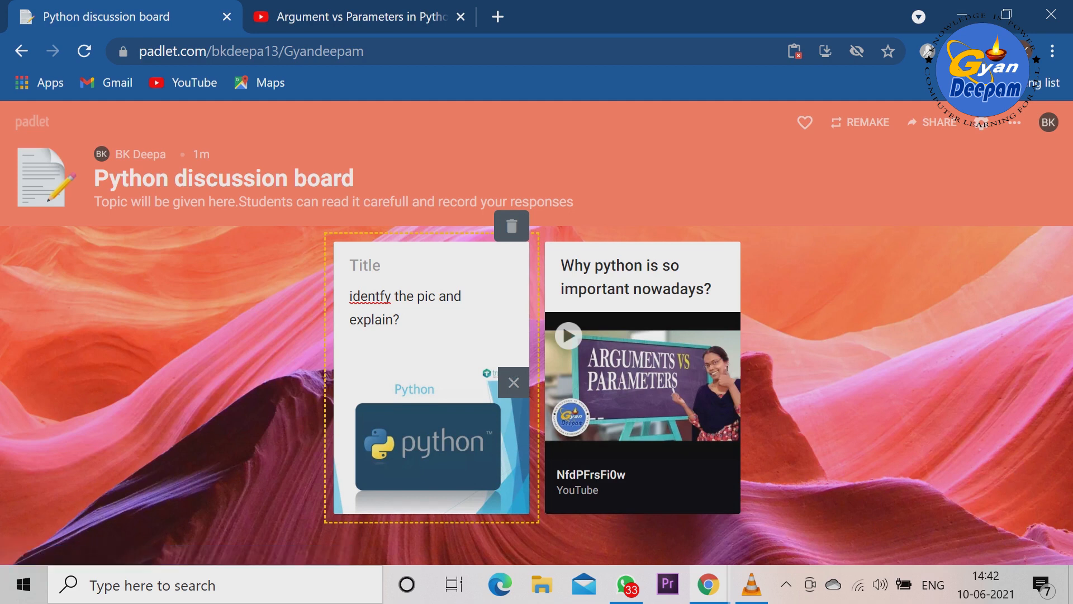
{"action": "left_click", "coordinate": [827, 386]}
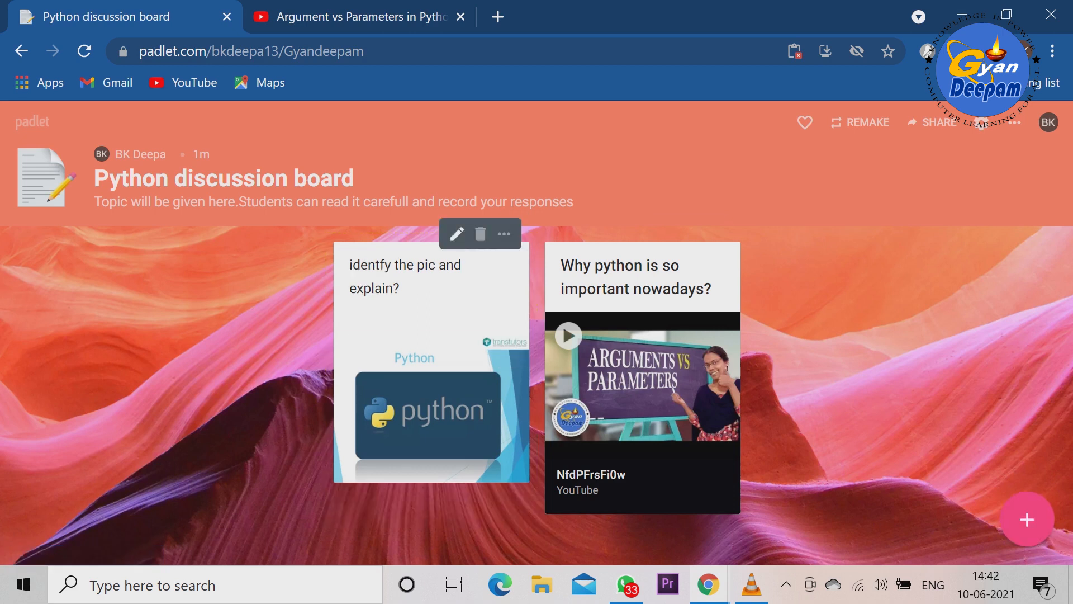
{"action": "left_click", "coordinate": [457, 234]}
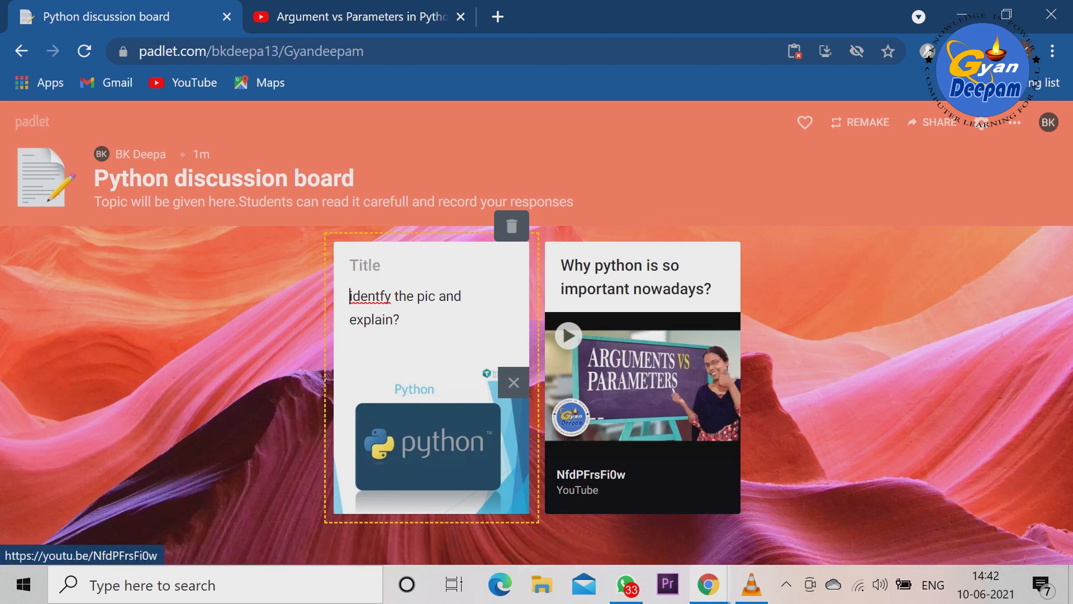
{"action": "key", "text": "Escape"}
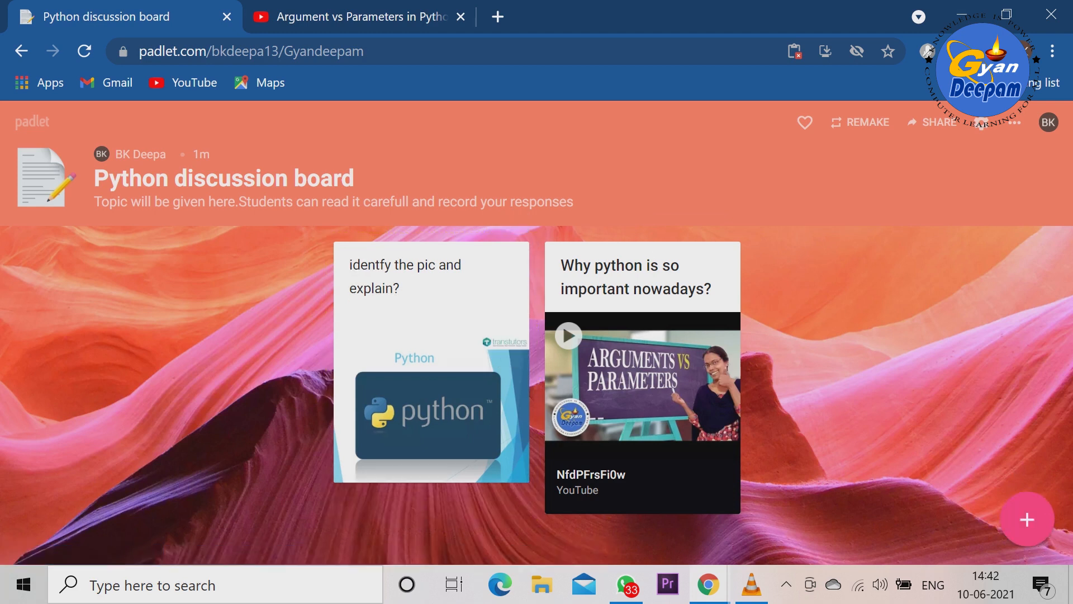
Start a third post and try out freehand strokes on its drawing canvas, closing the canvas without saving
{"action": "left_click", "coordinate": [1027, 520]}
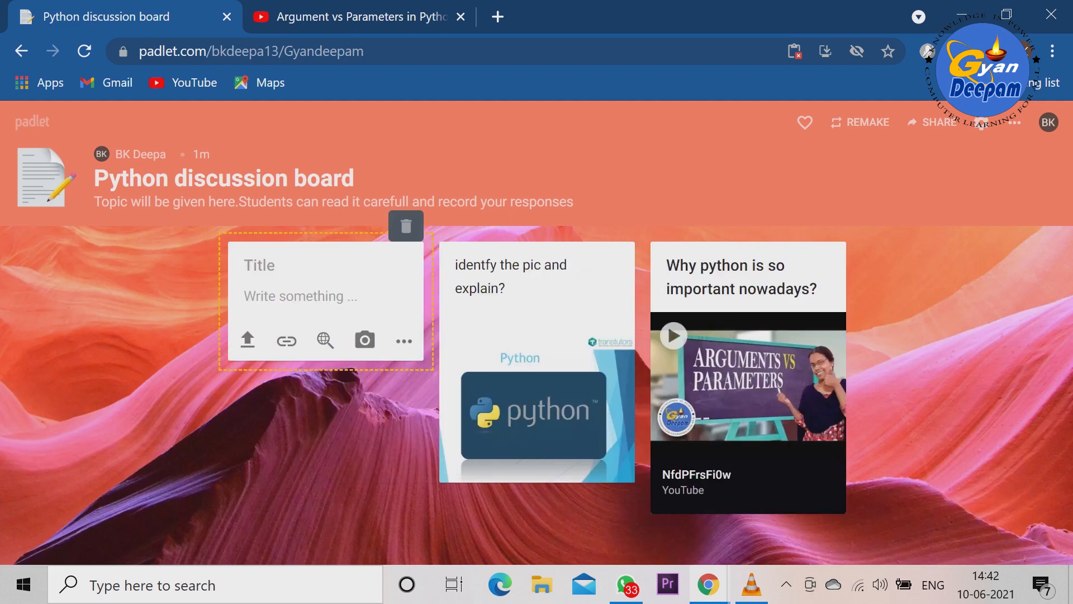
{"action": "left_click", "coordinate": [403, 341]}
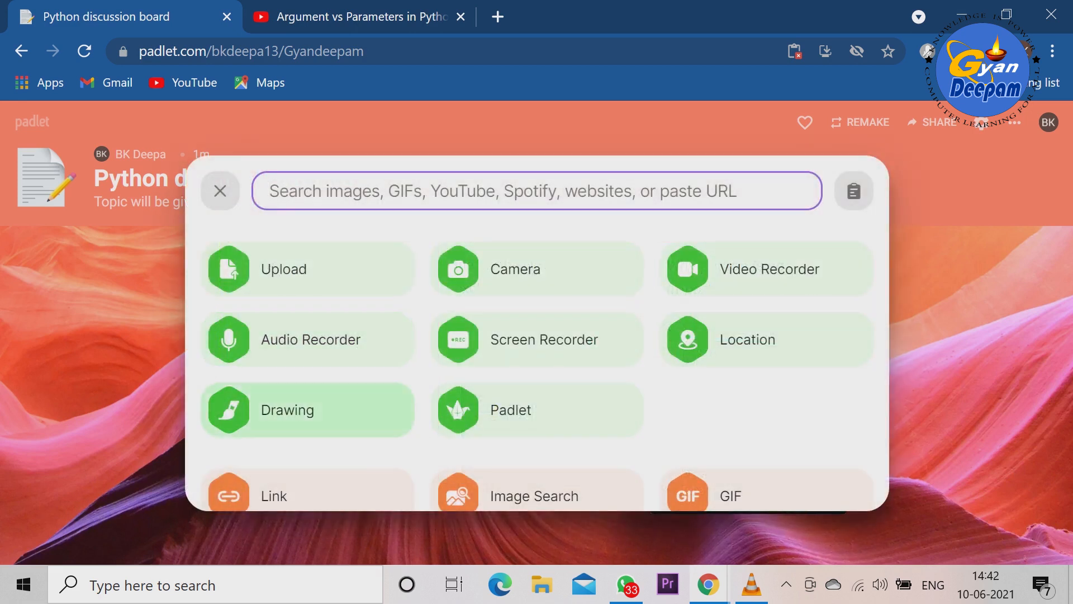
{"action": "left_click", "coordinate": [287, 410]}
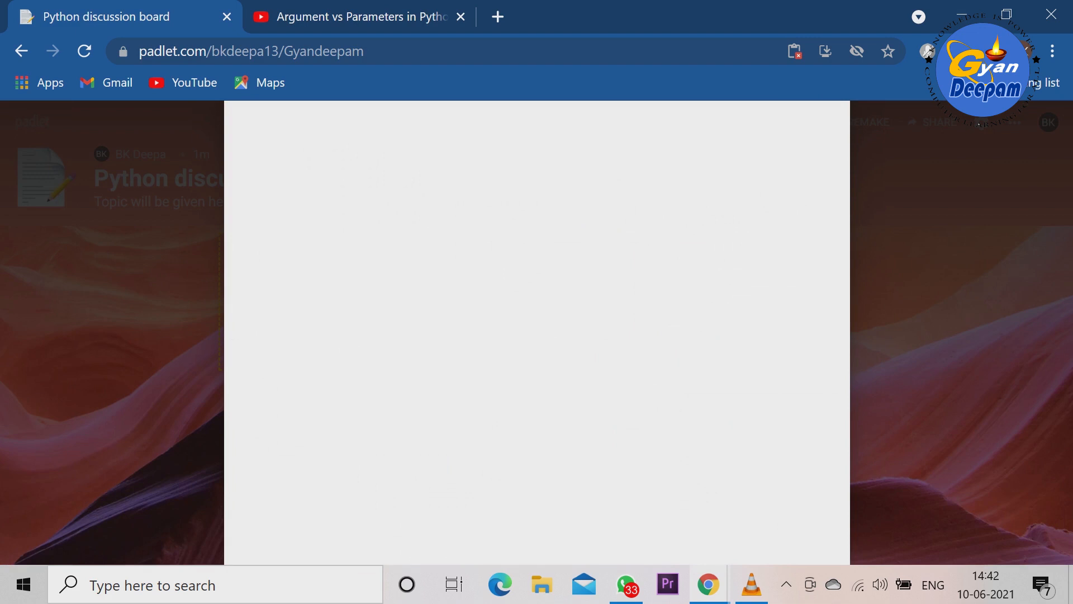
{"action": "mouse_move", "coordinate": [390, 351]}
{"action": "left_mouse_down"}
{"action": "mouse_move", "coordinate": [435, 318]}
{"action": "mouse_move", "coordinate": [471, 361]}
{"action": "mouse_move", "coordinate": [376, 408]}
{"action": "mouse_move", "coordinate": [369, 360]}
{"action": "left_mouse_up"}
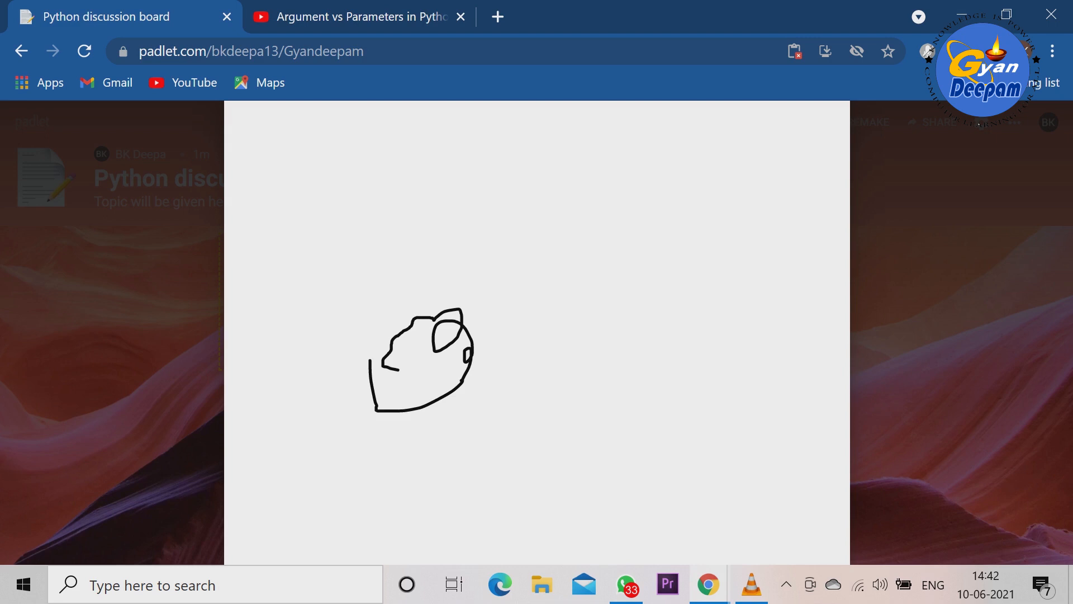
{"action": "mouse_move", "coordinate": [443, 194]}
{"action": "left_mouse_down"}
{"action": "mouse_move", "coordinate": [576, 124]}
{"action": "mouse_move", "coordinate": [583, 177]}
{"action": "left_mouse_up"}
{"action": "mouse_move", "coordinate": [496, 234]}
{"action": "left_mouse_down"}
{"action": "mouse_move", "coordinate": [515, 263]}
{"action": "mouse_move", "coordinate": [531, 222]}
{"action": "mouse_move", "coordinate": [568, 230]}
{"action": "left_mouse_up"}
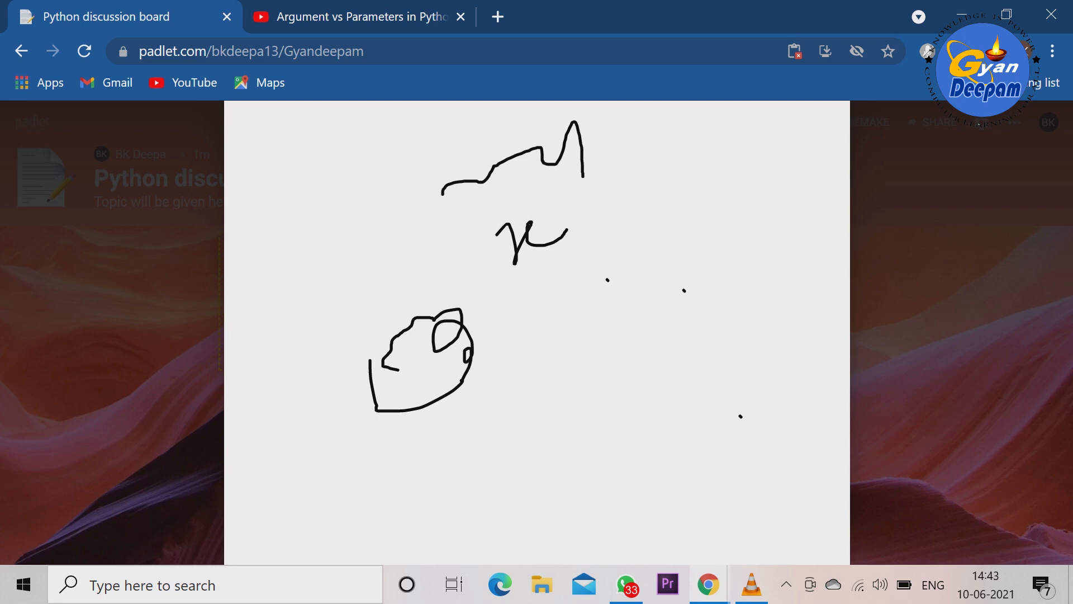
{"action": "key", "text": "Escape"}
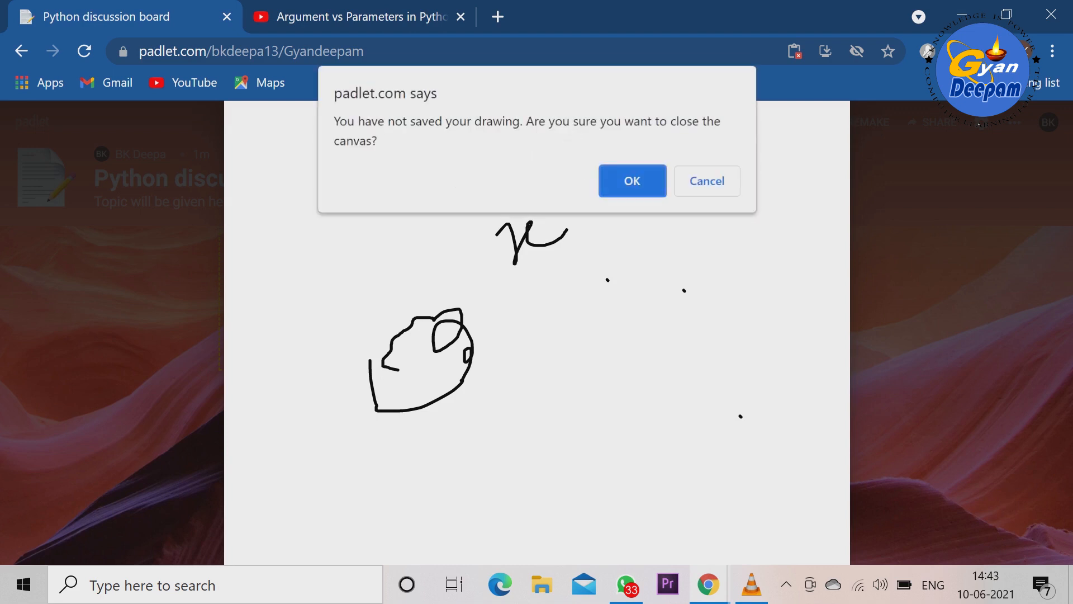
{"action": "key", "text": "Return"}
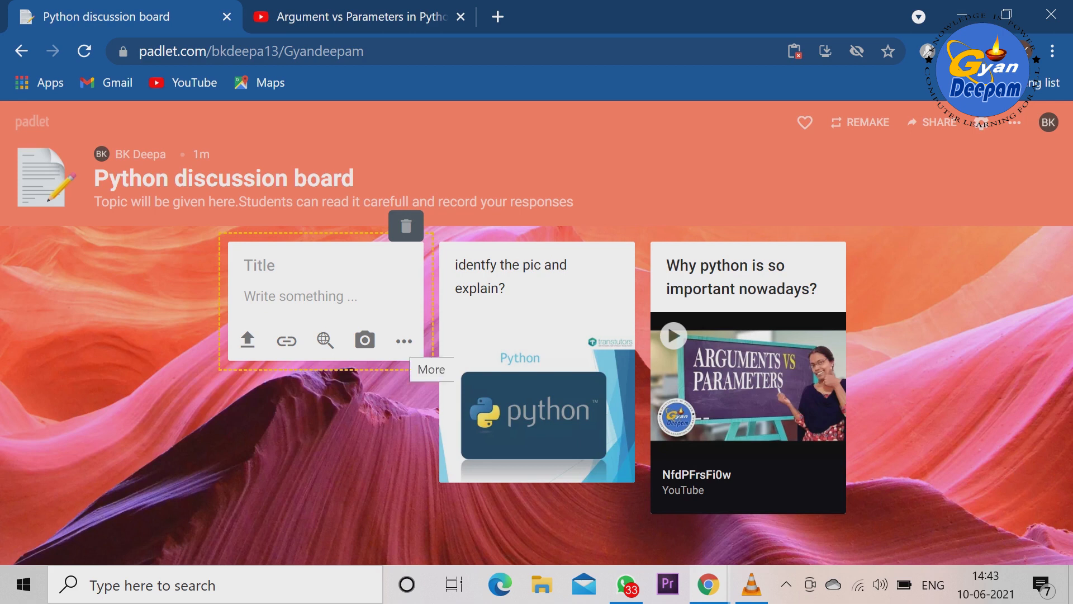
Review the full list of attachment types available for the empty third post, choosing none
{"action": "left_click", "coordinate": [404, 341]}
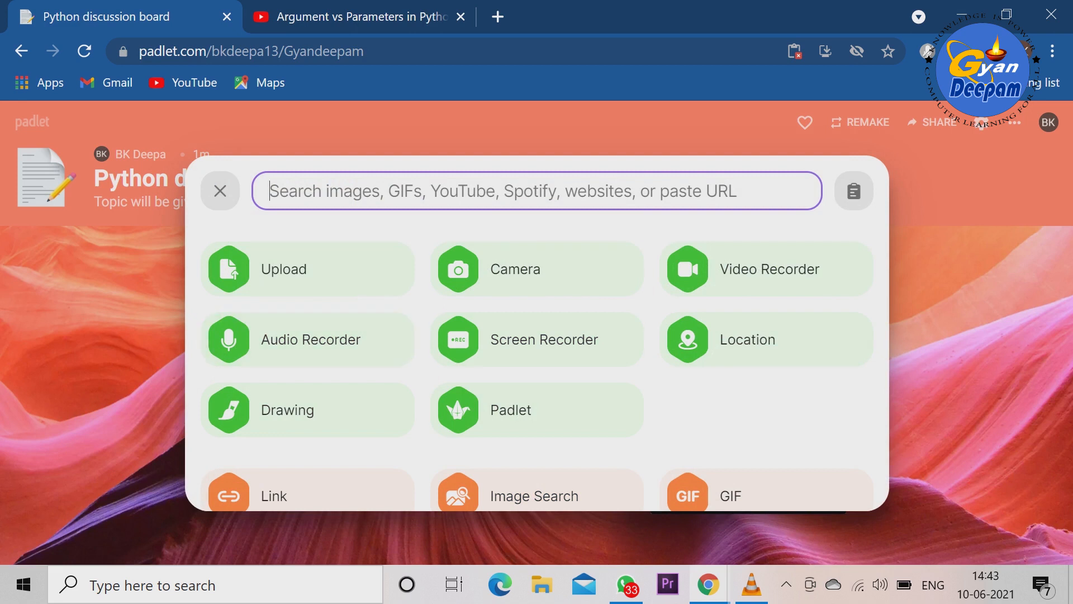
{"action": "left_click", "coordinate": [220, 190]}
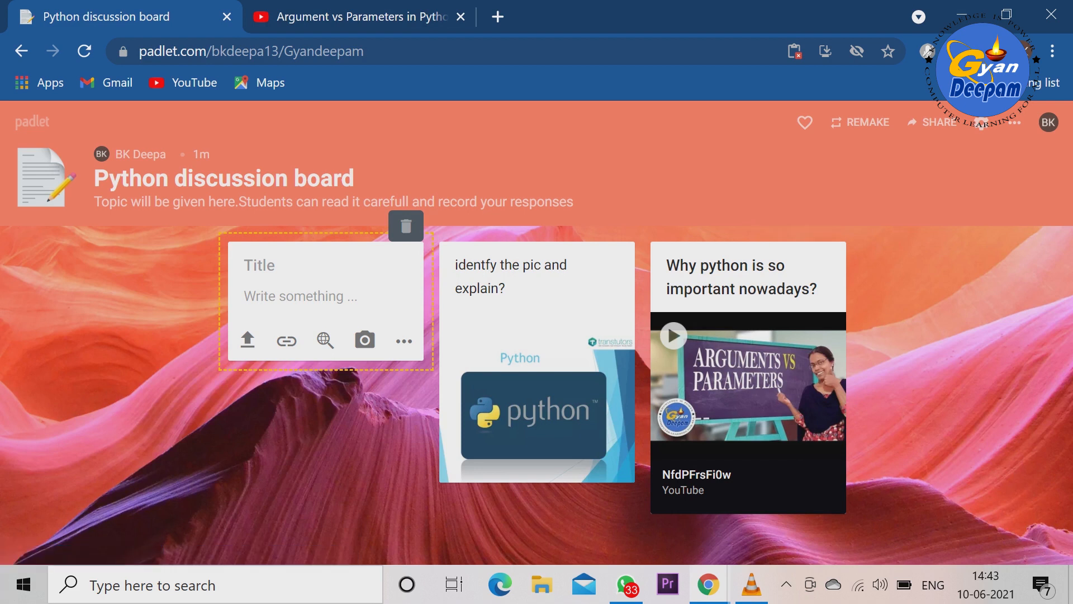
Copy the board's share link to the clipboard and open that link in a new browser tab
{"action": "left_click", "coordinate": [933, 122]}
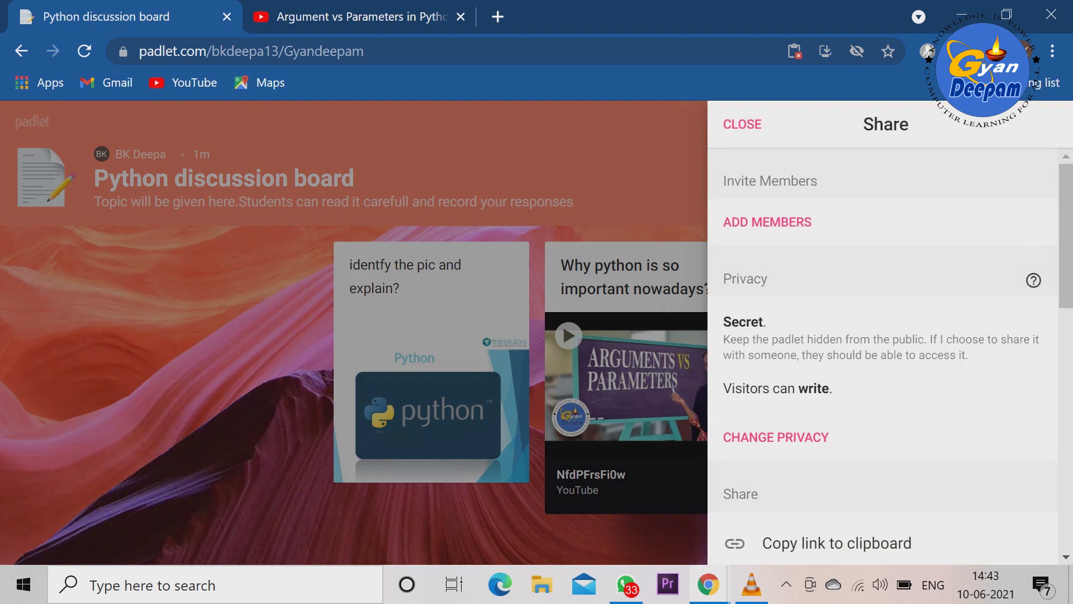
{"action": "scroll", "coordinate": [889, 358], "scroll_direction": "down", "scroll_amount": 3}
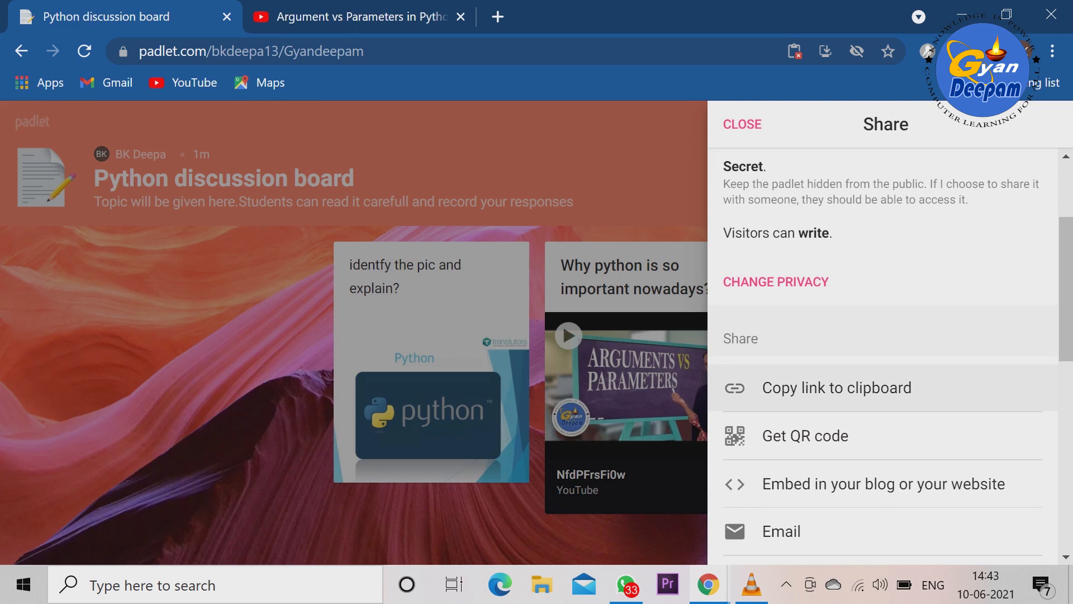
{"action": "left_click", "coordinate": [837, 388]}
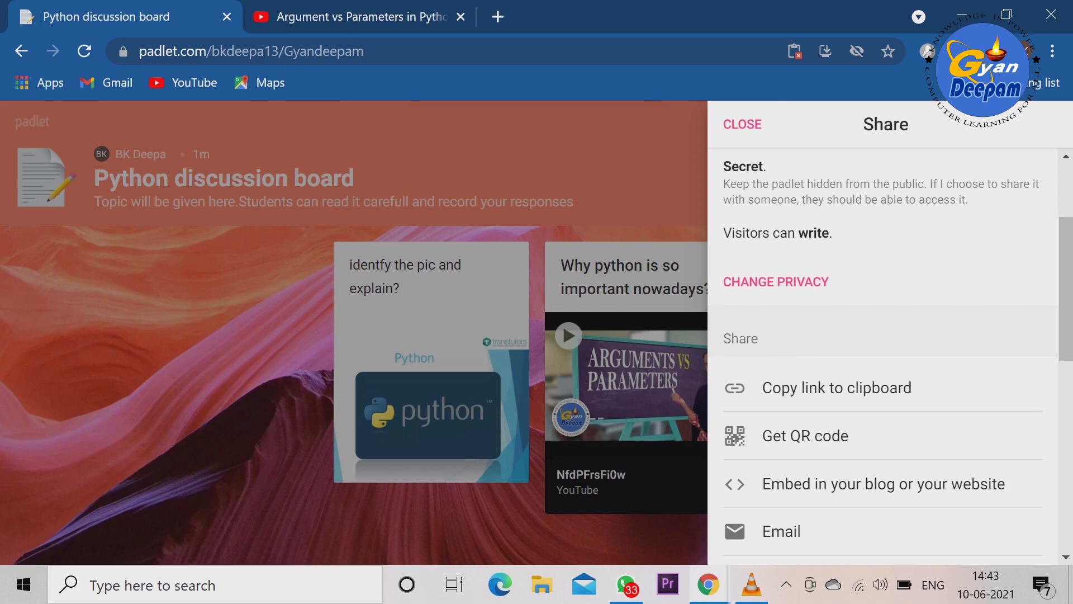
{"action": "left_click", "coordinate": [223, 425]}
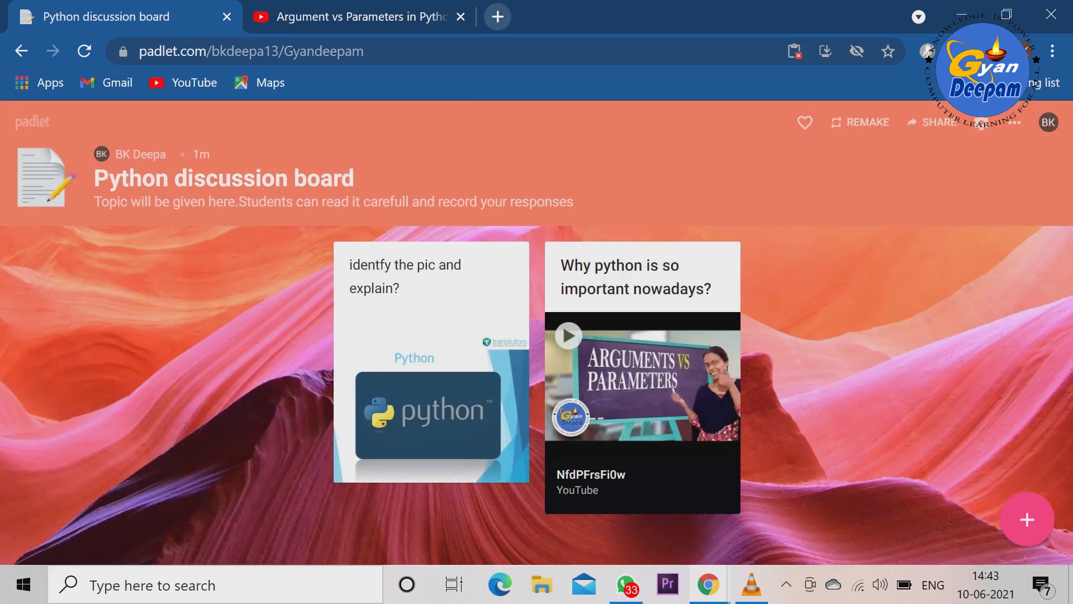
{"action": "left_click", "coordinate": [497, 16]}
{"action": "key", "text": "ctrl+v"}
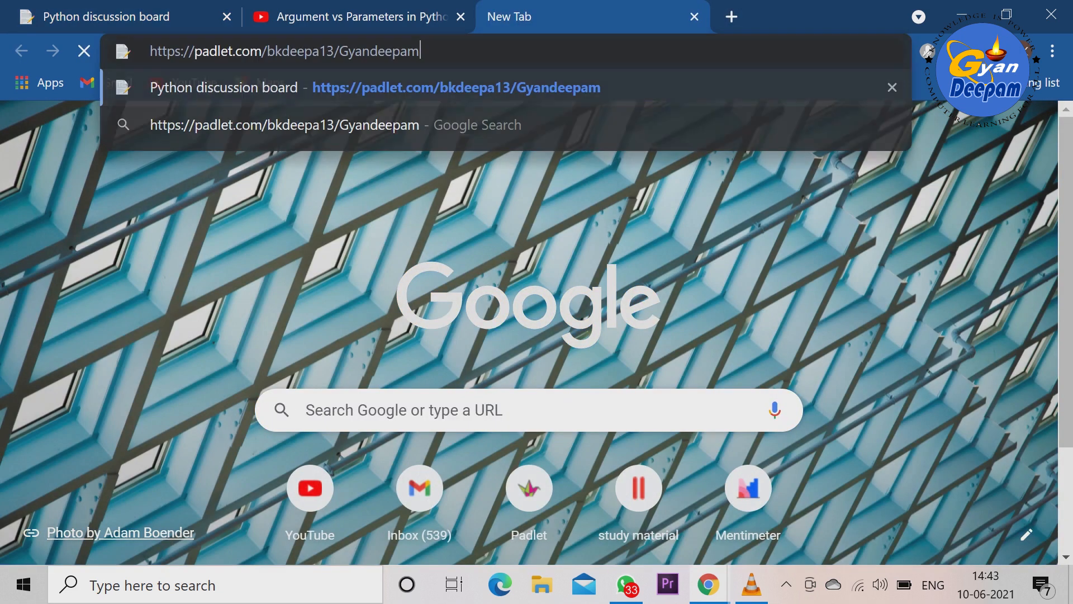
{"action": "key", "text": "Return"}
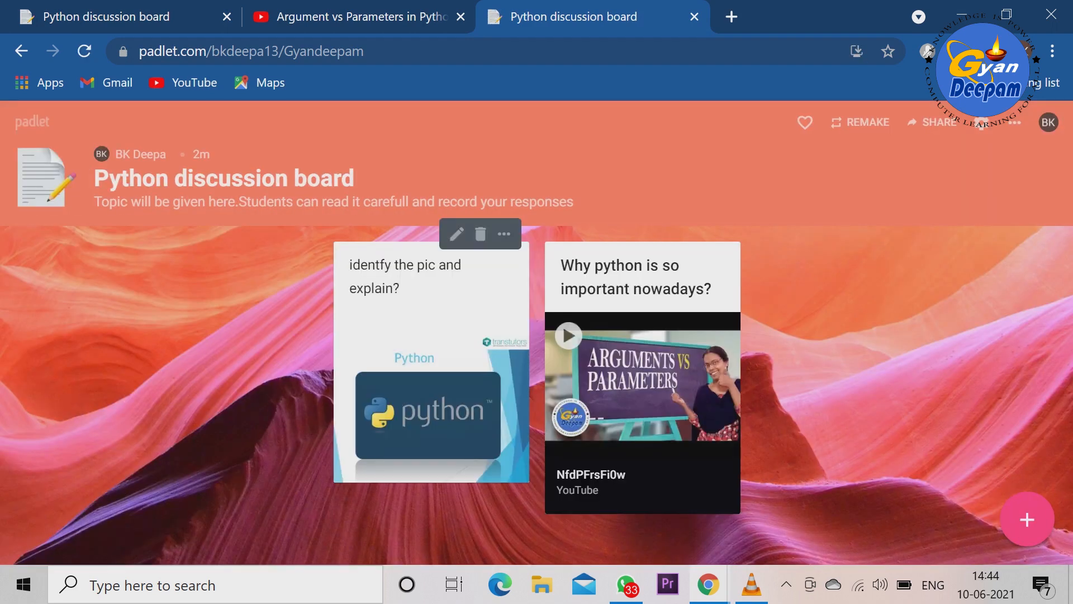
Edit the Python image post, adding a student's name and "python is compter language" on separate lines below the question
{"action": "left_click", "coordinate": [456, 234]}
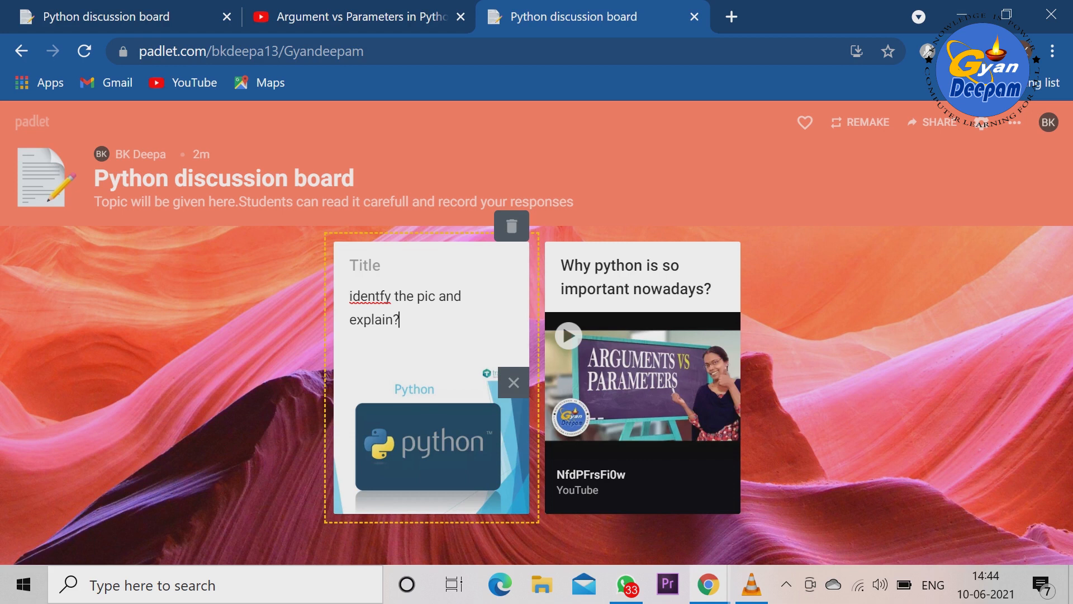
{"action": "key", "text": "Return"}
{"action": "type", "text": "sree"}
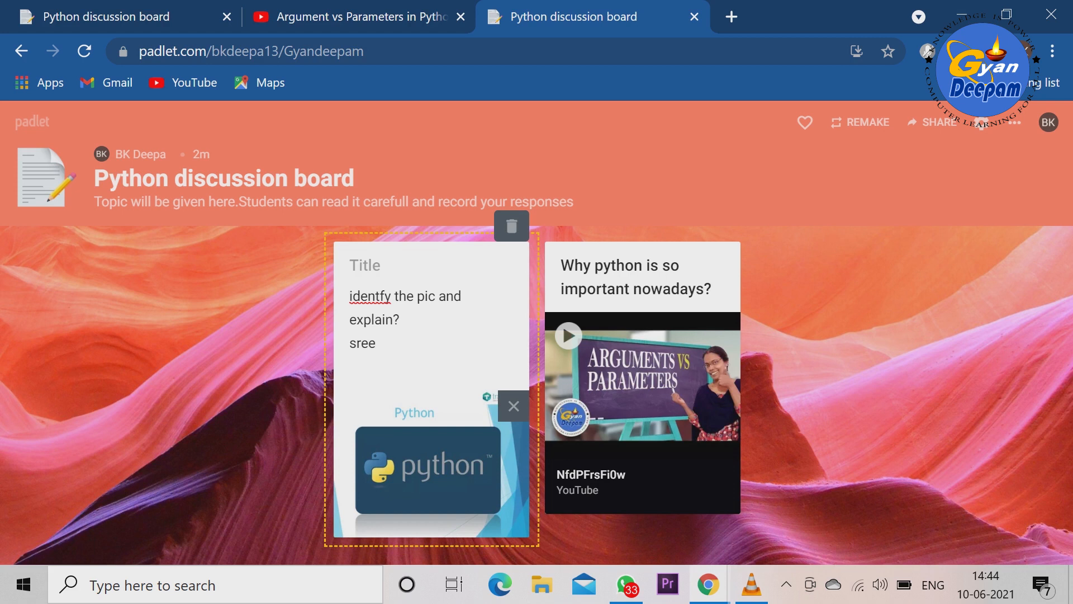
{"action": "key", "text": "Return"}
{"action": "type", "text": "python"}
{"action": "type", "text": " is com"}
{"action": "type", "text": "pter "}
{"action": "type", "text": "lanf"}
{"action": "key", "text": "BackSpace"}
{"action": "type", "text": "guage"}
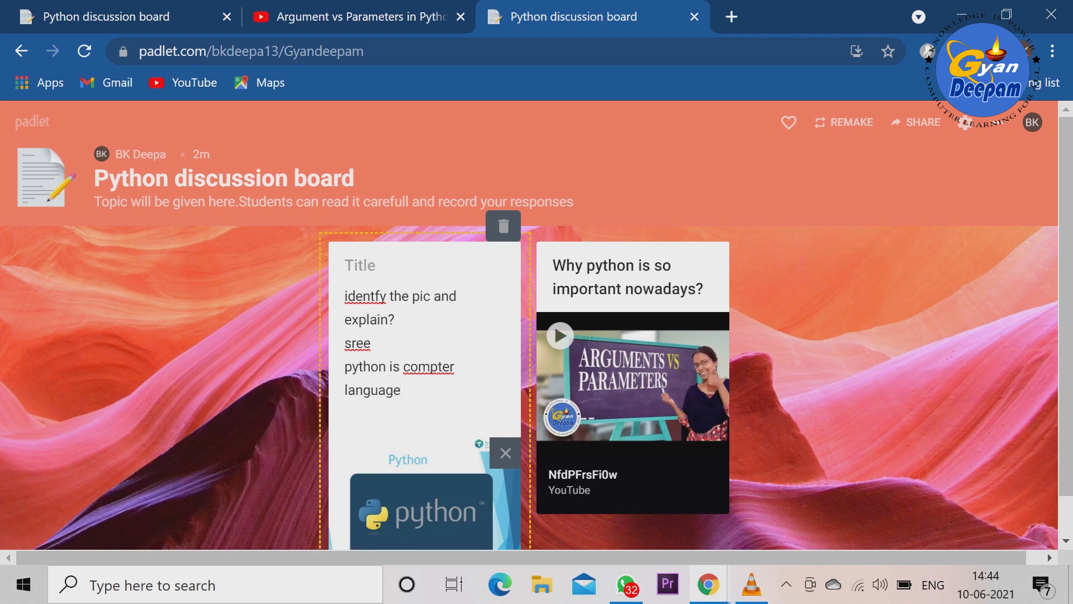
Add the line "it is developed by guido van rossum" to the image post, save it and close the extra board tab
{"action": "key", "text": "Return"}
{"action": "type", "text": "it is developed by "}
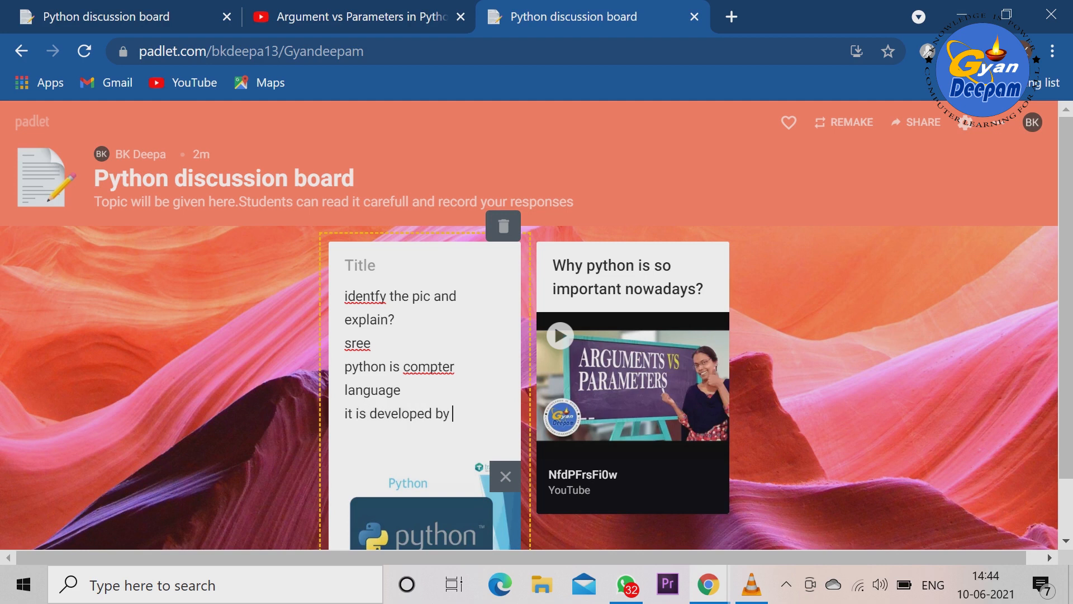
{"action": "type", "text": "guido van rossum"}
{"action": "key", "text": "Return"}
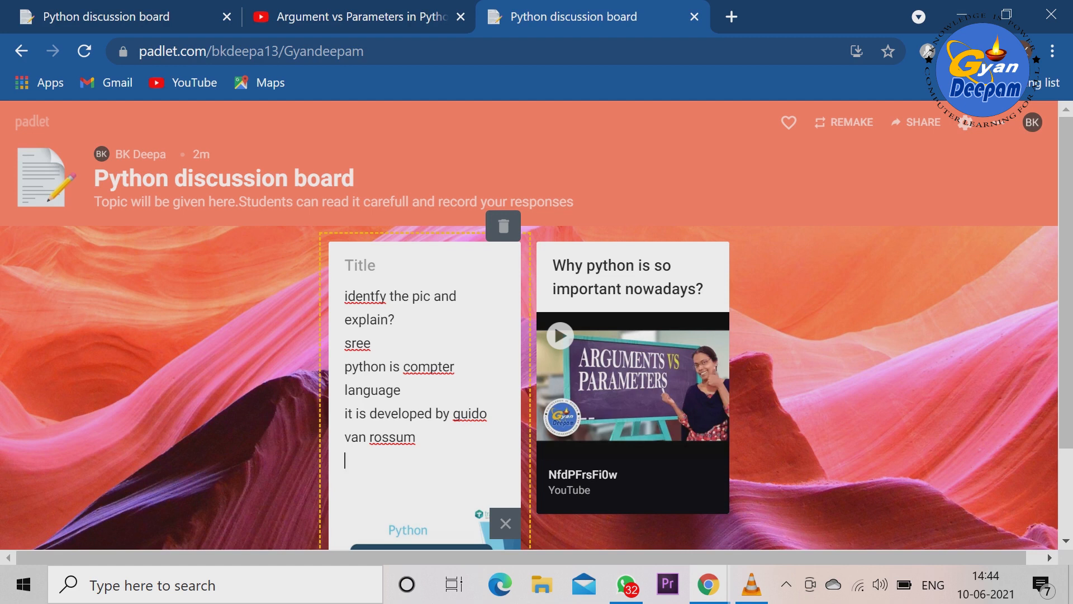
{"action": "key", "text": "Escape"}
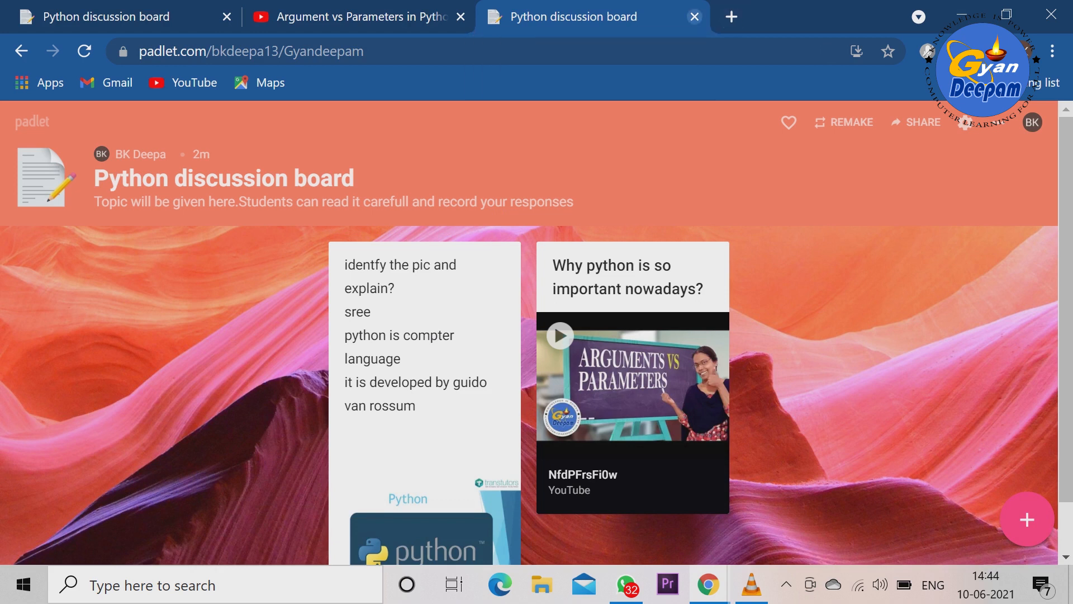
{"action": "left_click", "coordinate": [695, 16]}
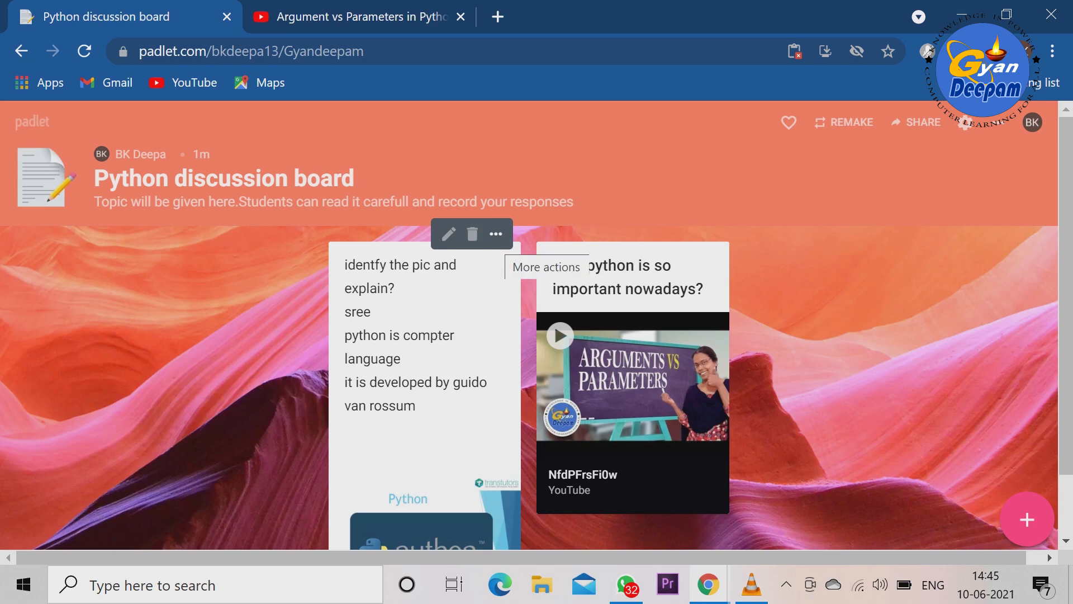
Review the additional actions of the image post and the board's modification settings, closing both without changes
{"action": "left_click", "coordinate": [496, 234]}
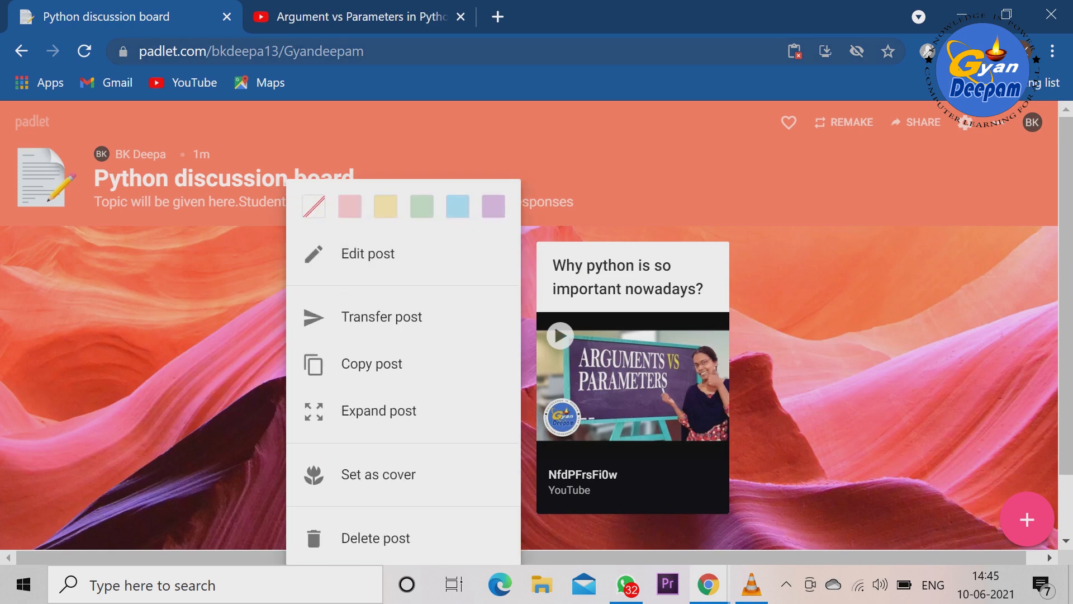
{"action": "key", "text": "Escape"}
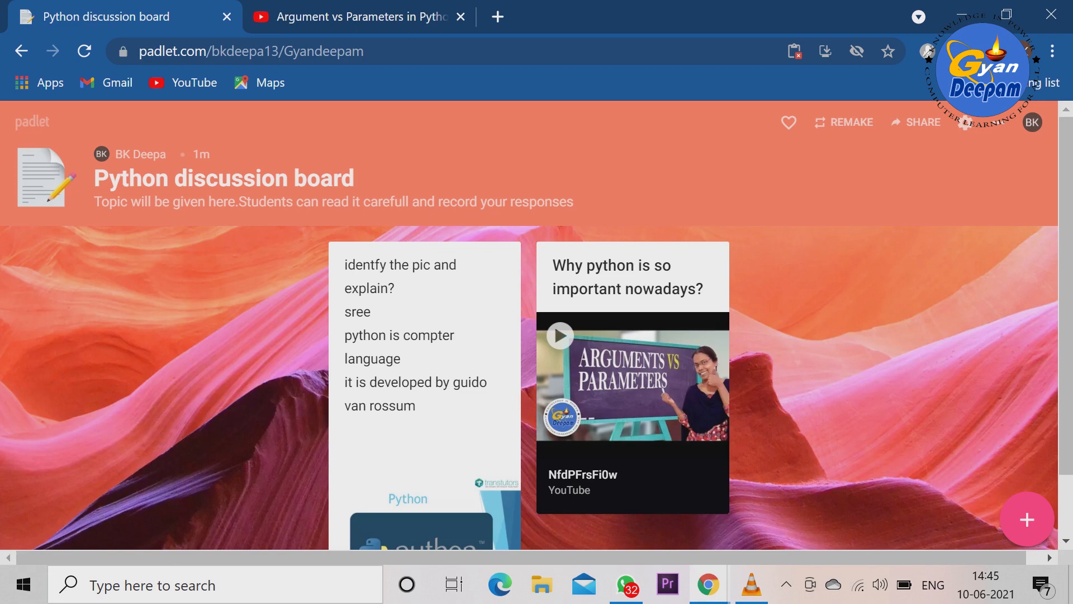
{"action": "left_click", "coordinate": [965, 123]}
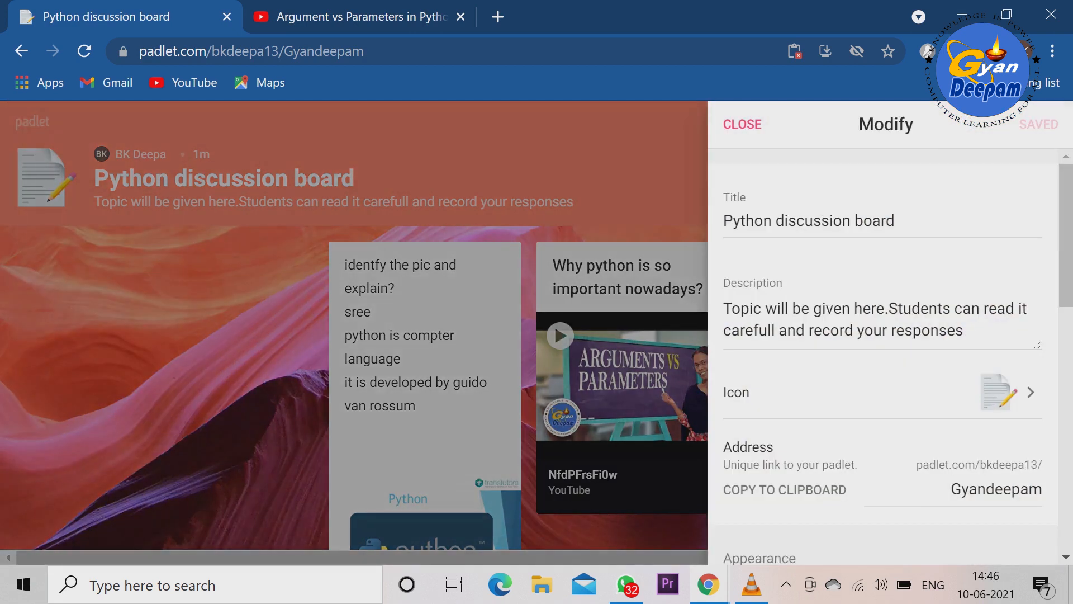
{"action": "left_click", "coordinate": [742, 124]}
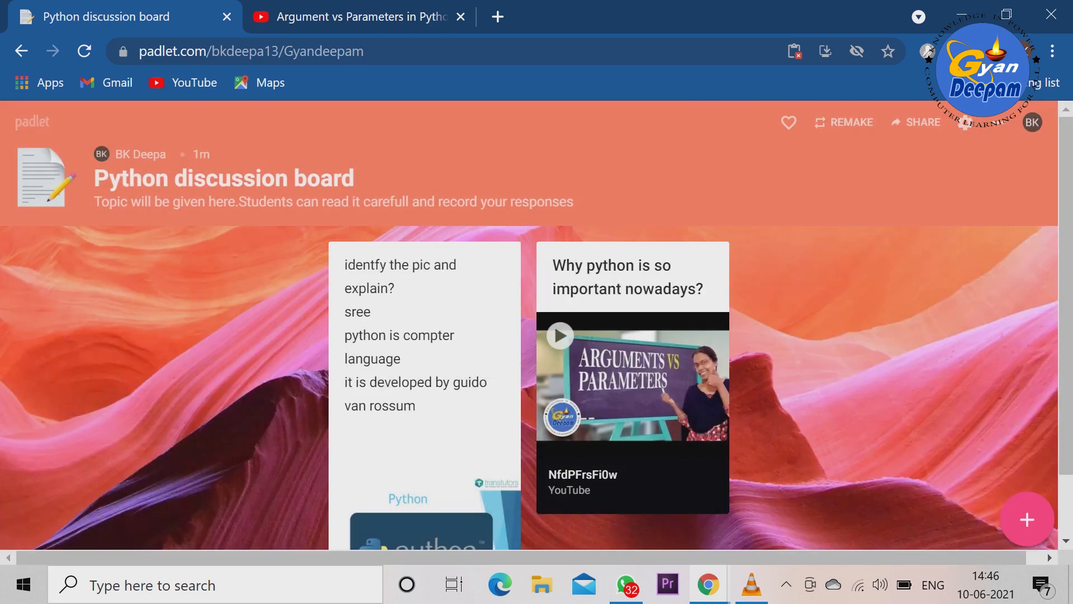
Export the board as a PDF with A4 page size and portrait orientation
{"action": "left_click", "coordinate": [999, 122]}
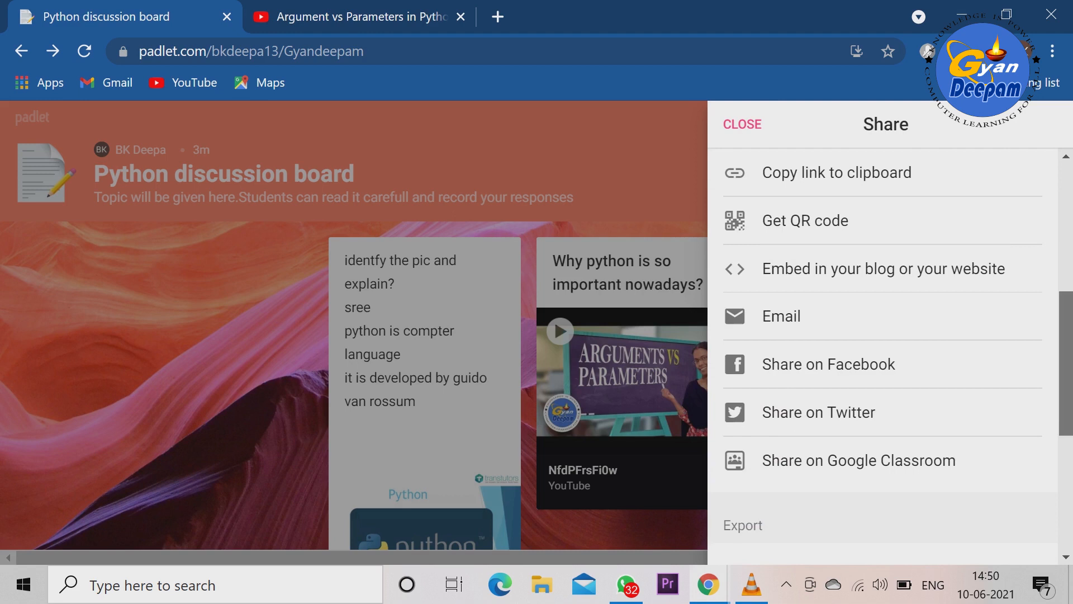
{"action": "scroll", "coordinate": [883, 358], "scroll_direction": "down", "scroll_amount": 4}
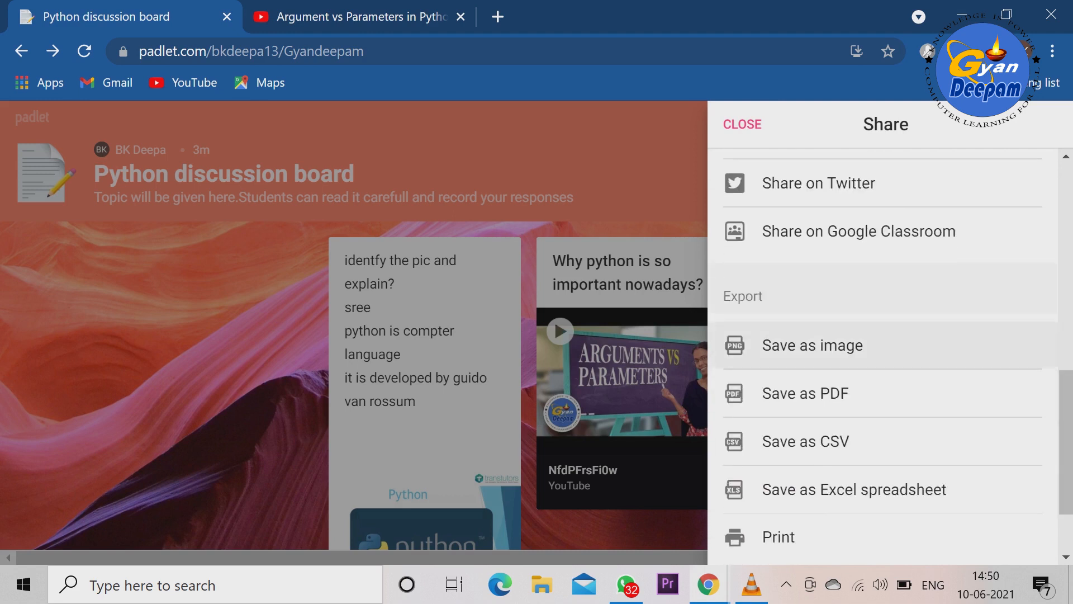
{"action": "left_click", "coordinate": [805, 393]}
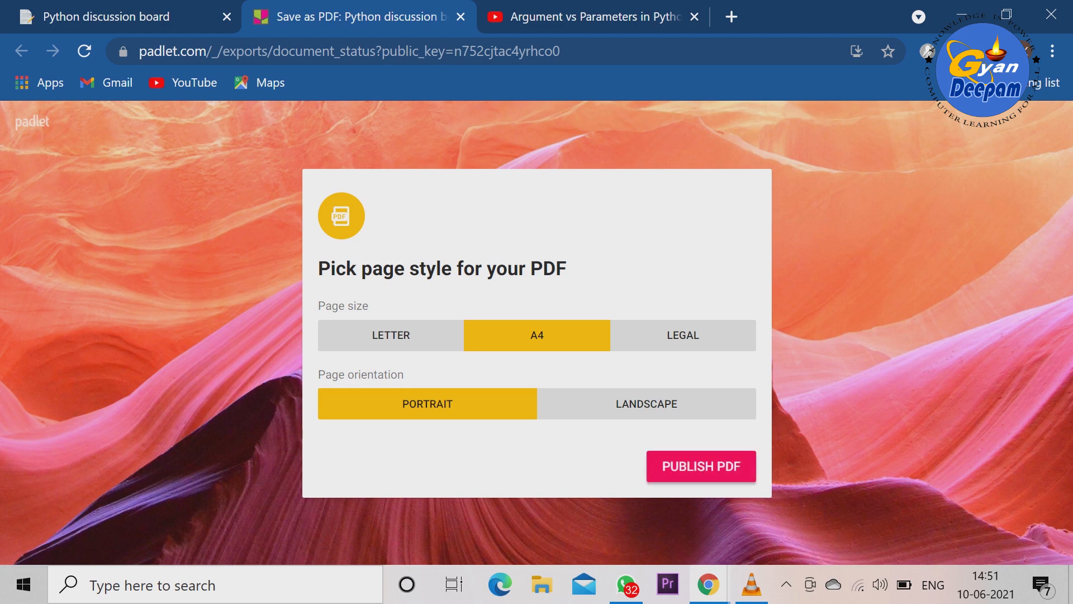
{"action": "left_click", "coordinate": [702, 466]}
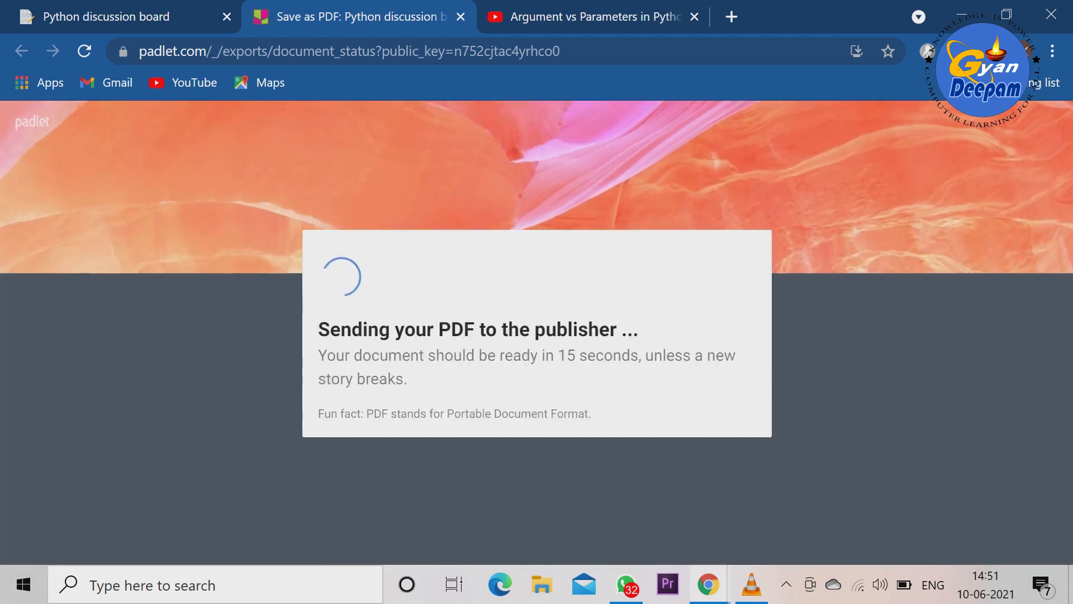